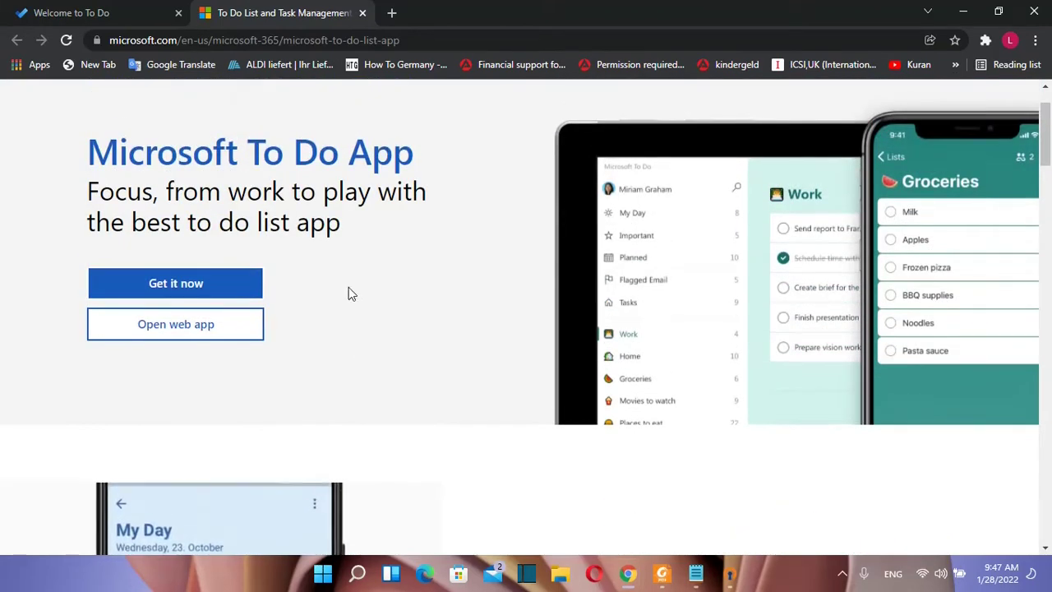
{"action": "scroll", "coordinate": [348, 294], "scroll_direction": "up", "scroll_amount": 1}
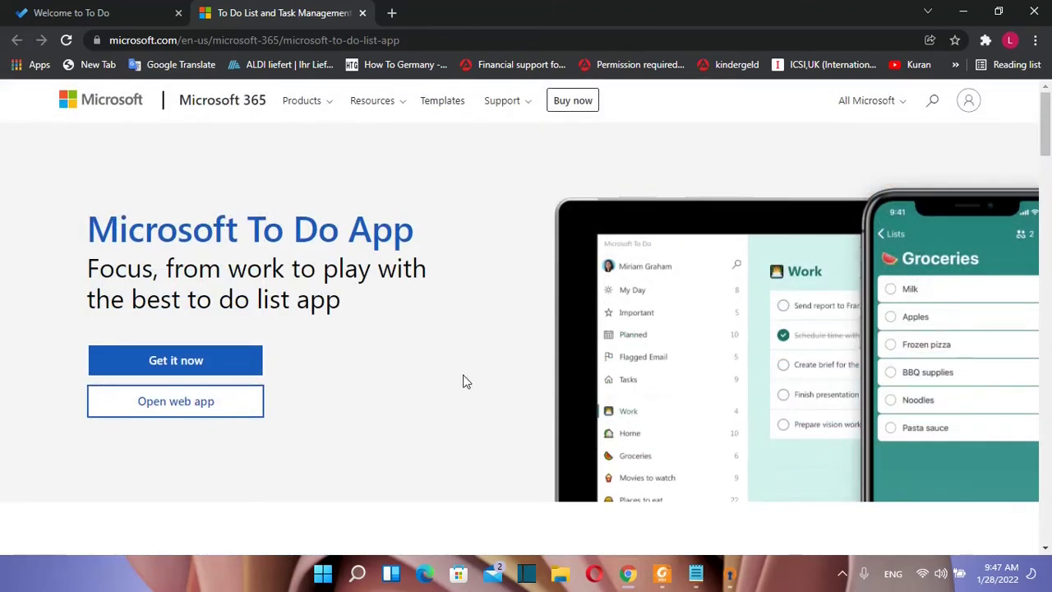
- Open Microsoft Store through Windows Search
{"action": "scroll", "coordinate": [462, 381], "scroll_direction": "down", "scroll_amount": 3}
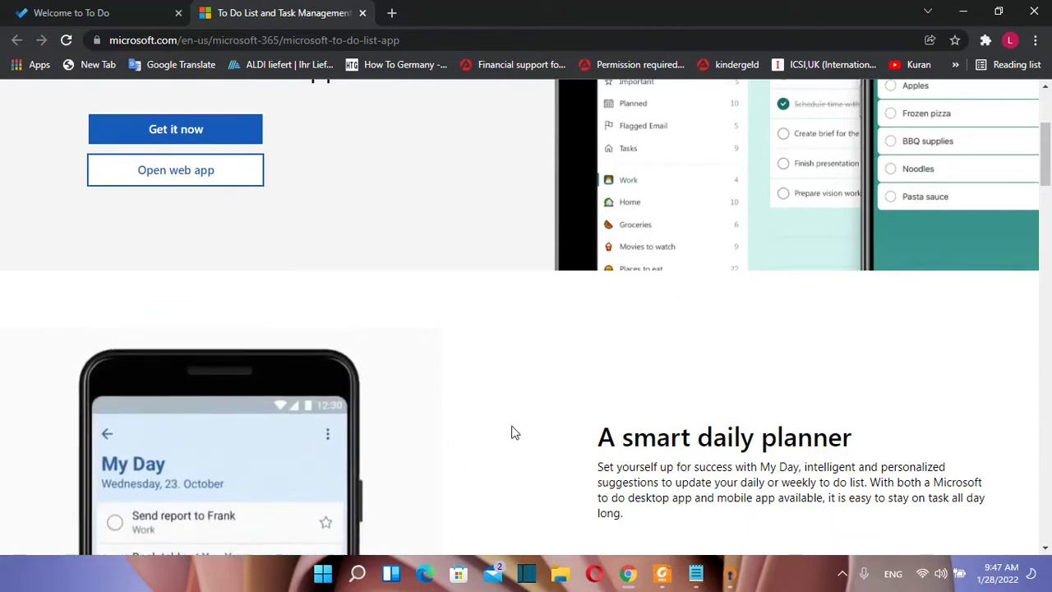
{"action": "scroll", "coordinate": [509, 436], "scroll_direction": "down", "scroll_amount": 2}
{"action": "scroll", "coordinate": [597, 321], "scroll_direction": "up", "scroll_amount": 5}
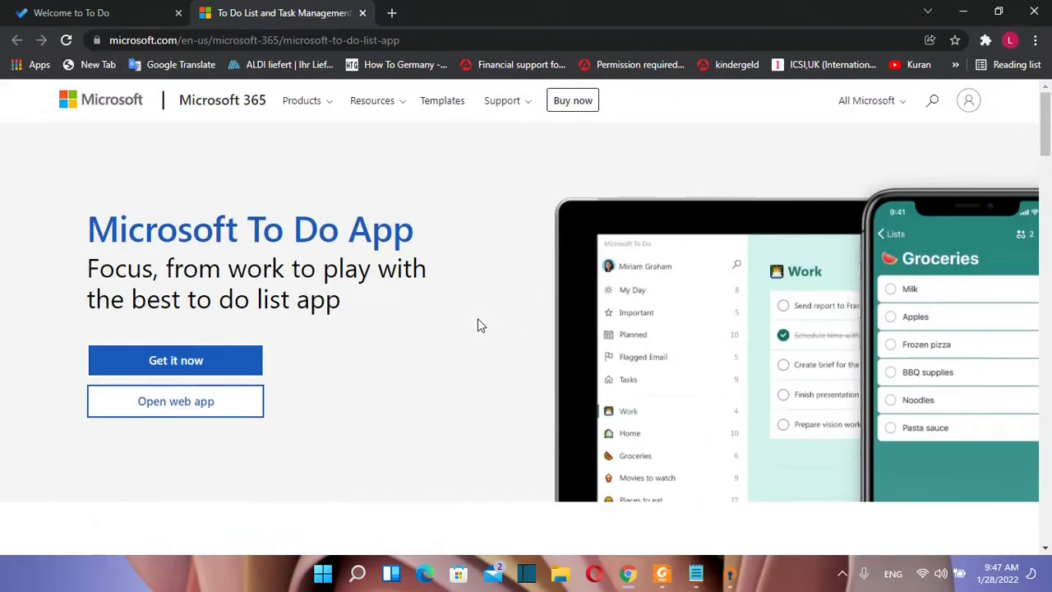
{"action": "scroll", "coordinate": [480, 326], "scroll_direction": "down", "scroll_amount": 4}
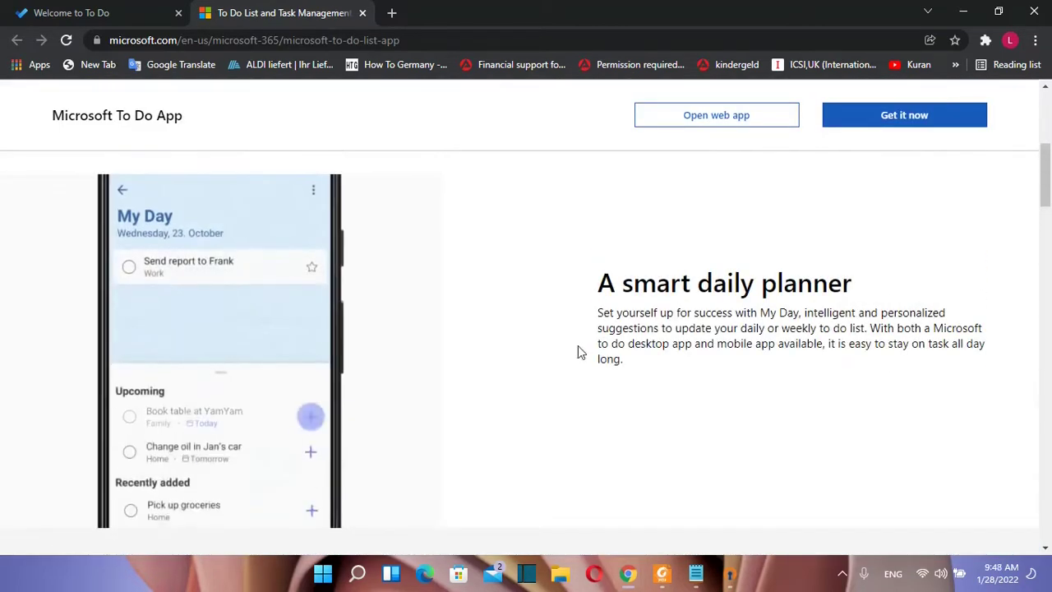
{"action": "scroll", "coordinate": [559, 364], "scroll_direction": "down", "scroll_amount": 2}
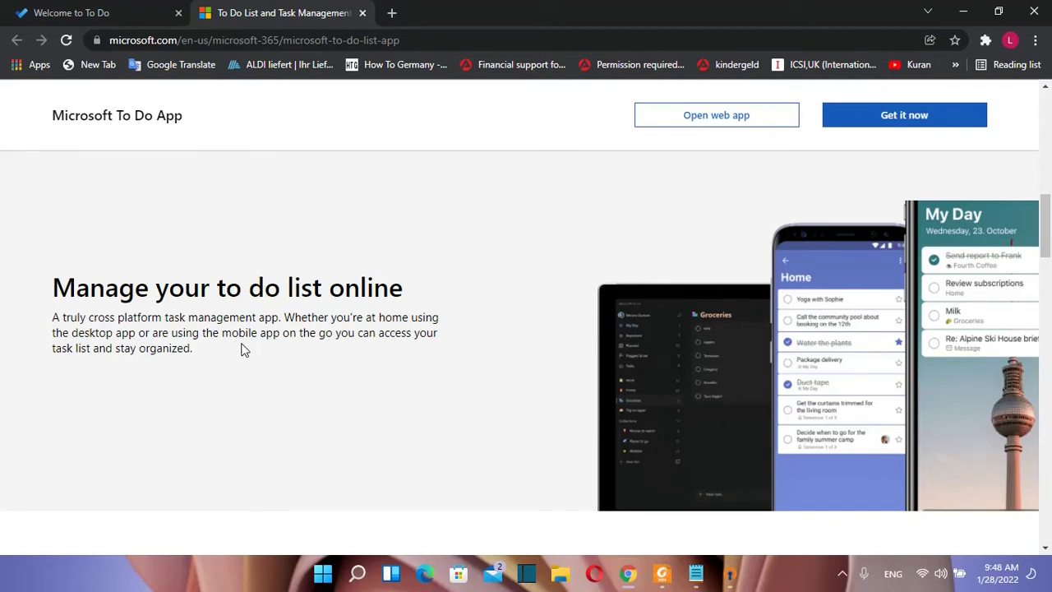
{"action": "scroll", "coordinate": [243, 349], "scroll_direction": "down", "scroll_amount": 3}
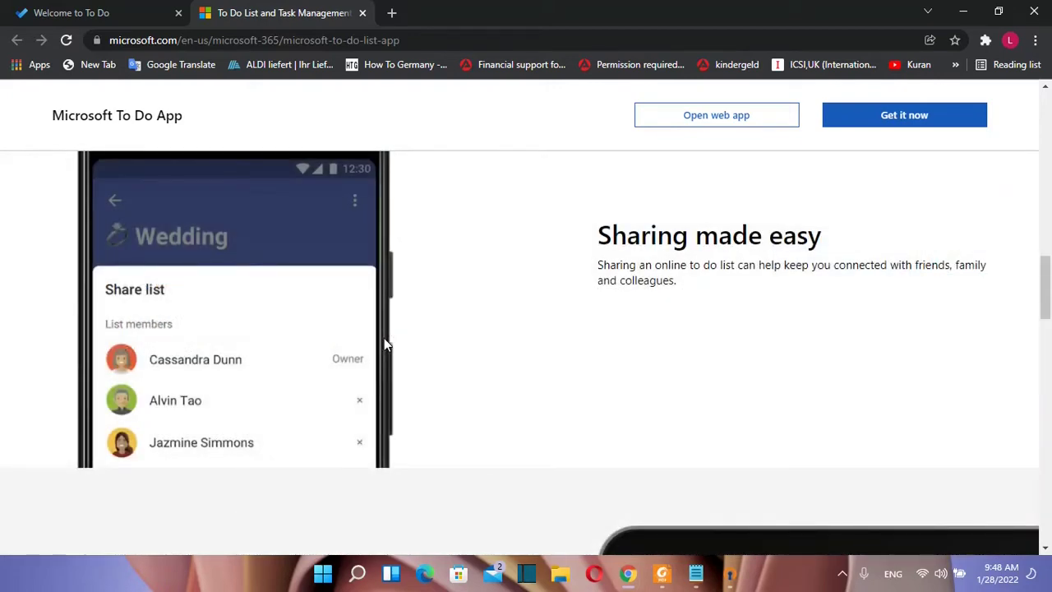
{"action": "scroll", "coordinate": [407, 332], "scroll_direction": "down", "scroll_amount": 2}
{"action": "scroll", "coordinate": [413, 333], "scroll_direction": "down", "scroll_amount": 2}
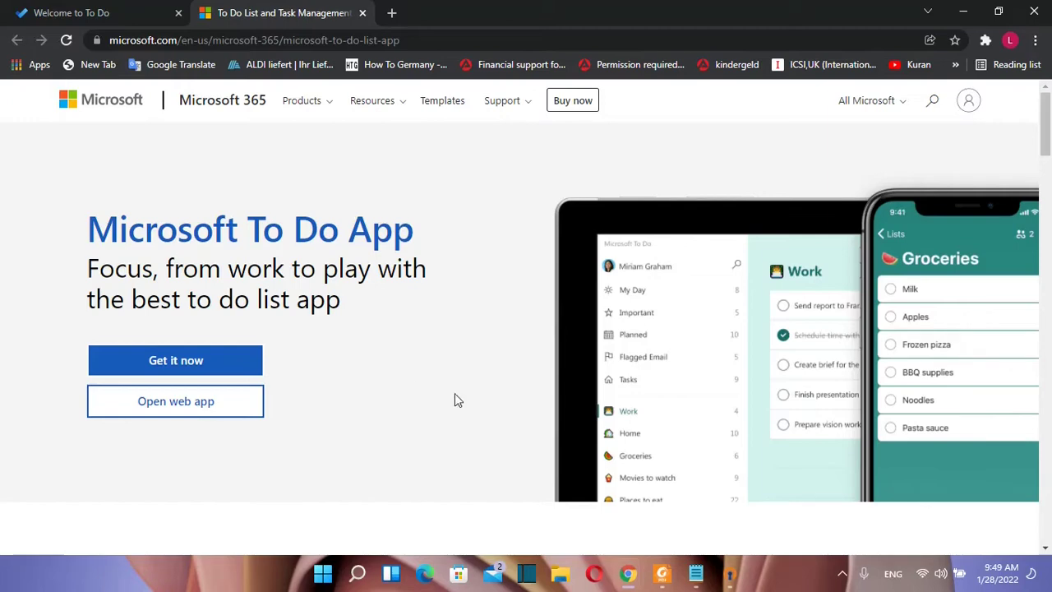
{"action": "left_click", "coordinate": [359, 574]}
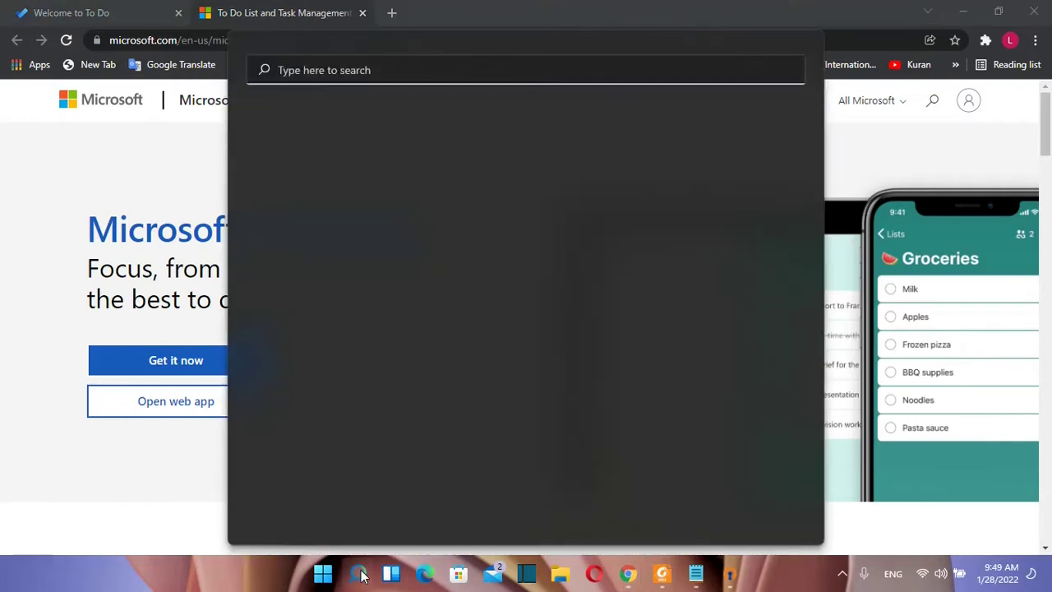
{"action": "type", "text": "micro"}
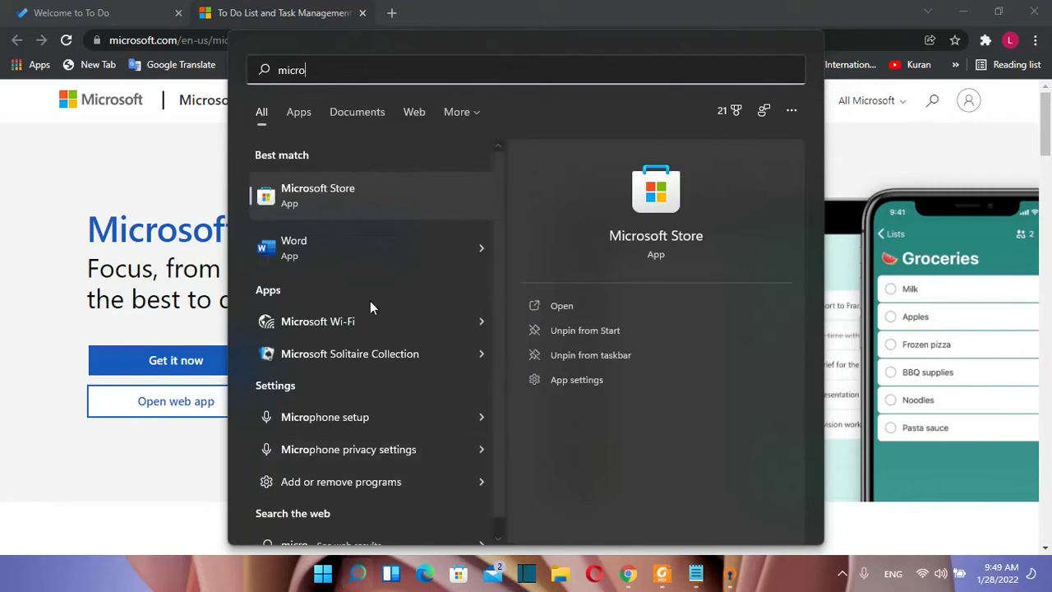
{"action": "left_click", "coordinate": [333, 196]}
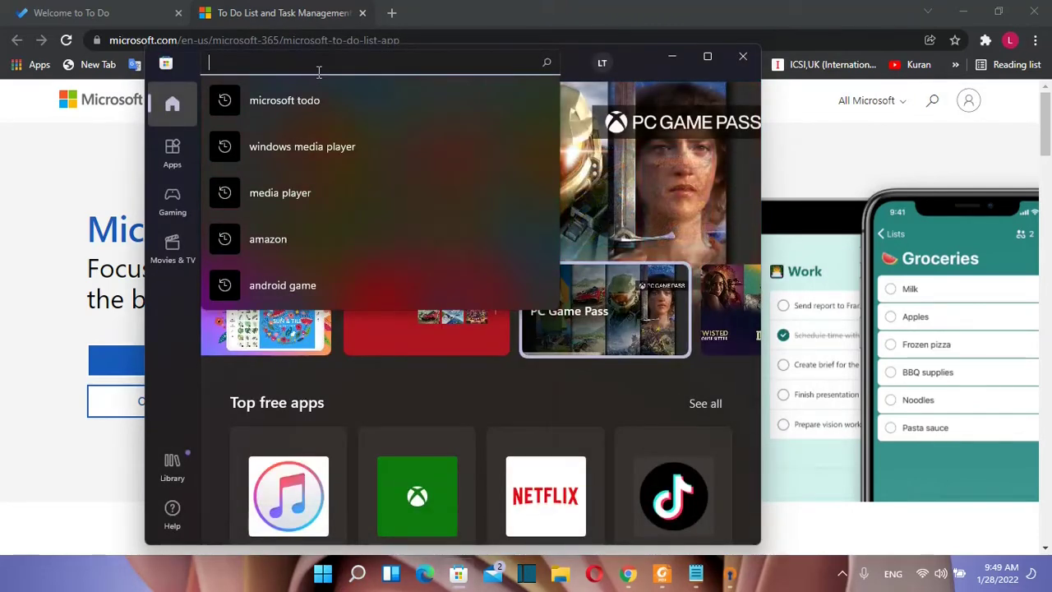
- Search the Store for 'microsoft to do' and install Microsoft To Do: Lists, Tasks & Reminders
{"action": "type", "text": "microsoft to do"}
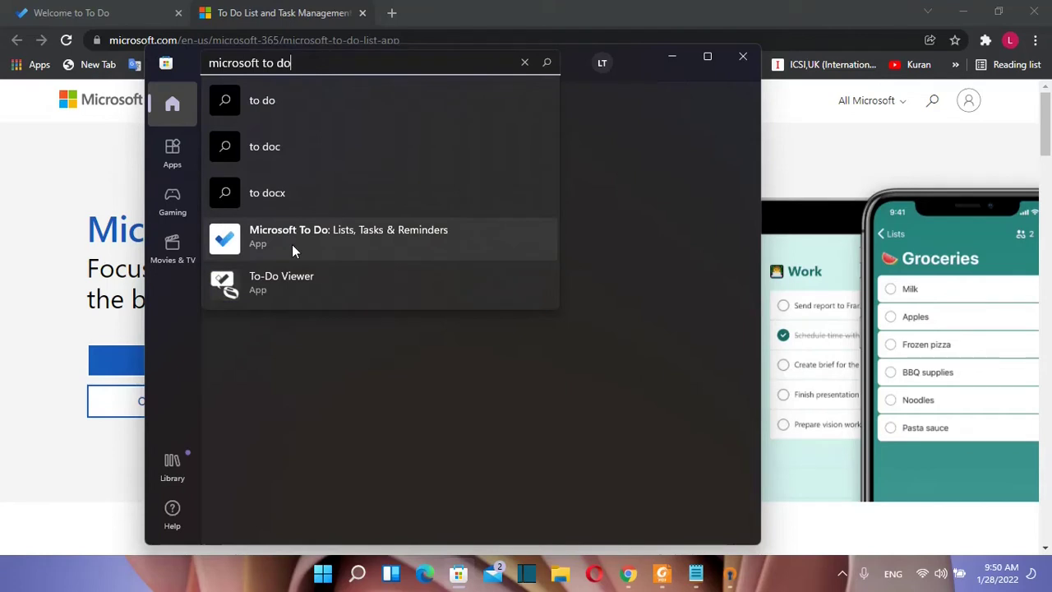
{"action": "left_click", "coordinate": [414, 239]}
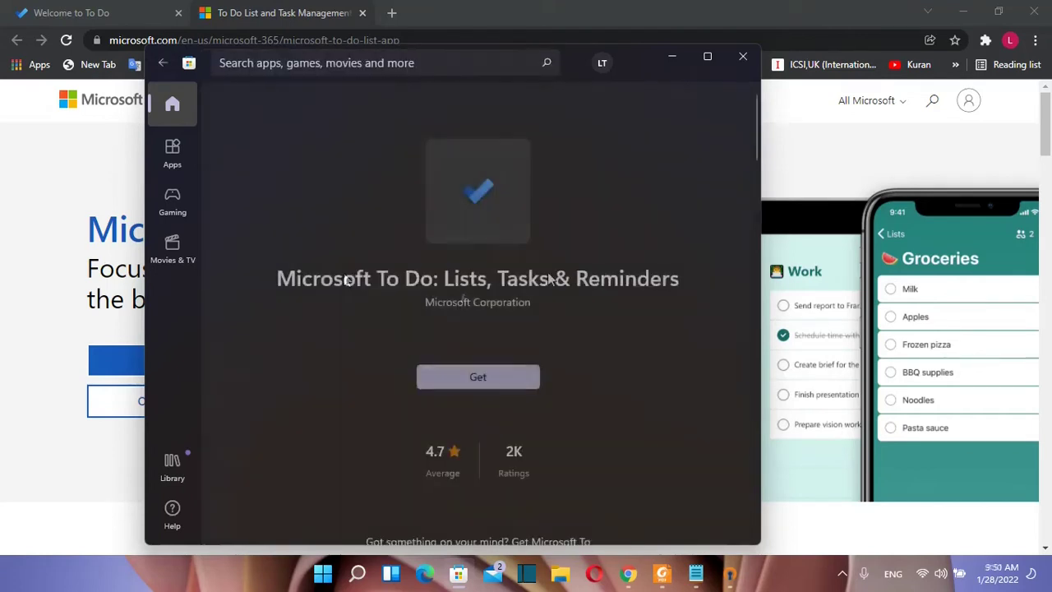
{"action": "left_click", "coordinate": [457, 382]}
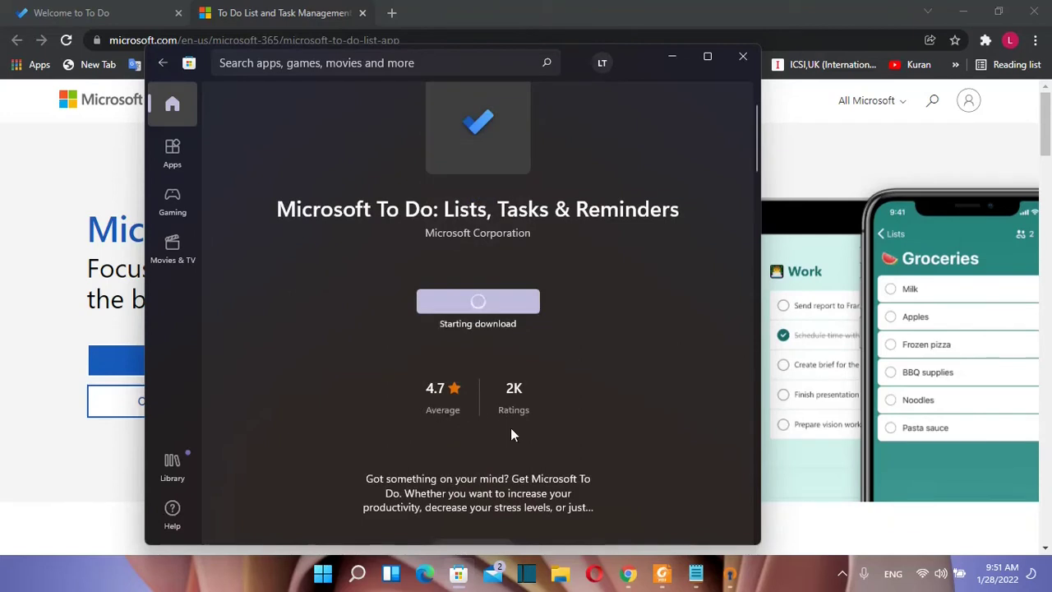
{"action": "scroll", "coordinate": [510, 433], "scroll_direction": "down", "scroll_amount": 3}
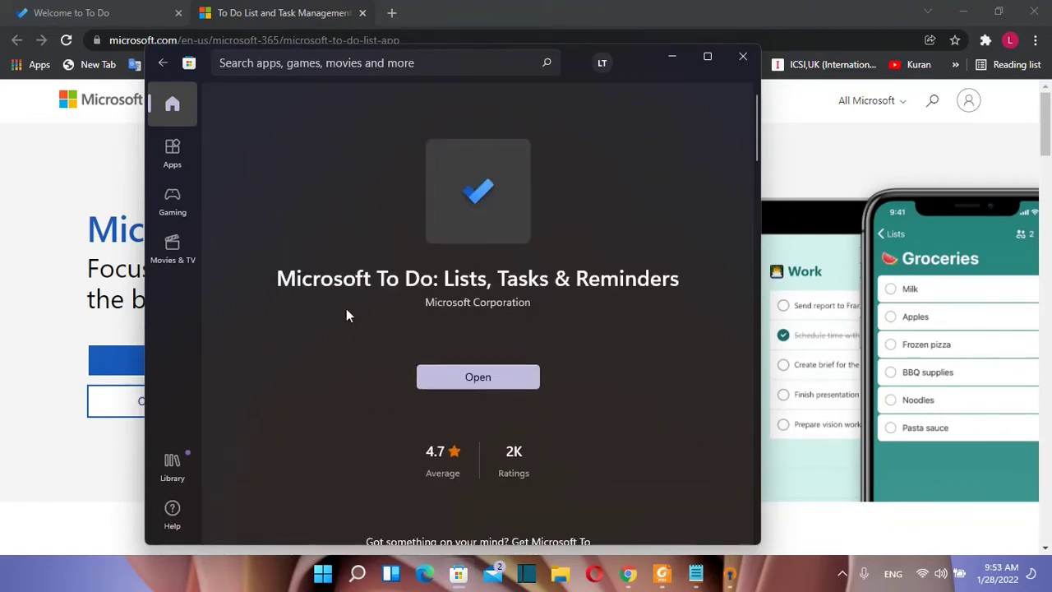
- Hide the Store, launch Microsoft To Do from Windows Search, and sign in with the existing Microsoft account
{"action": "left_click", "coordinate": [670, 58]}
{"action": "left_click", "coordinate": [366, 584]}
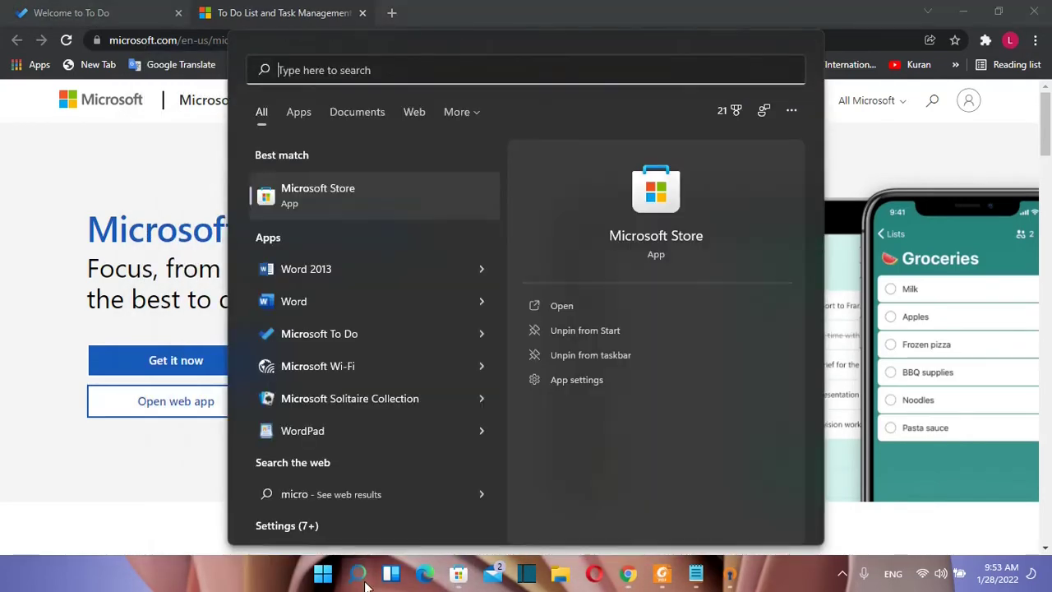
{"action": "type", "text": "microso"}
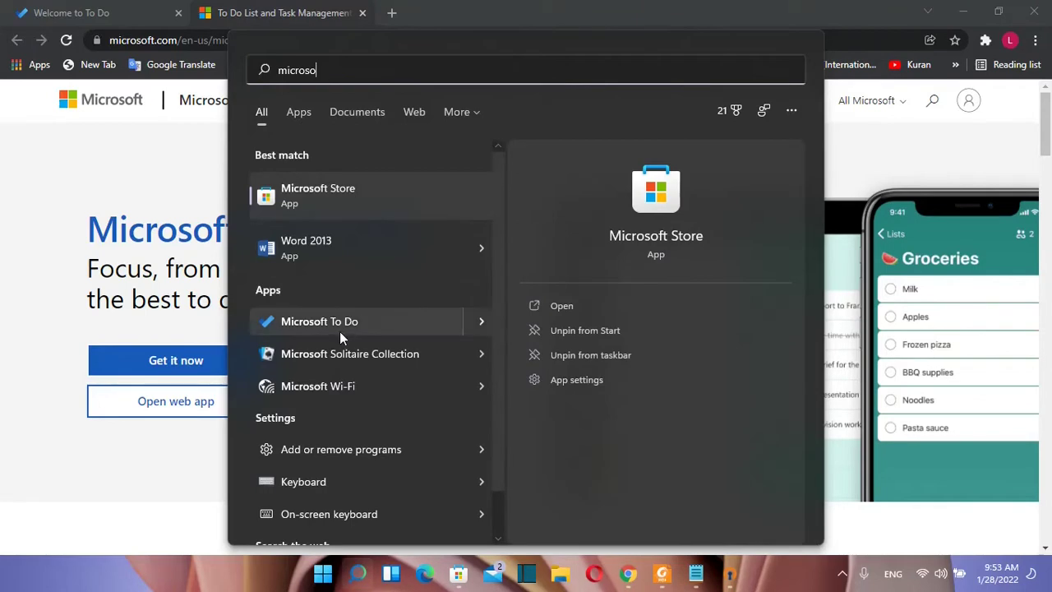
{"action": "left_click", "coordinate": [364, 327]}
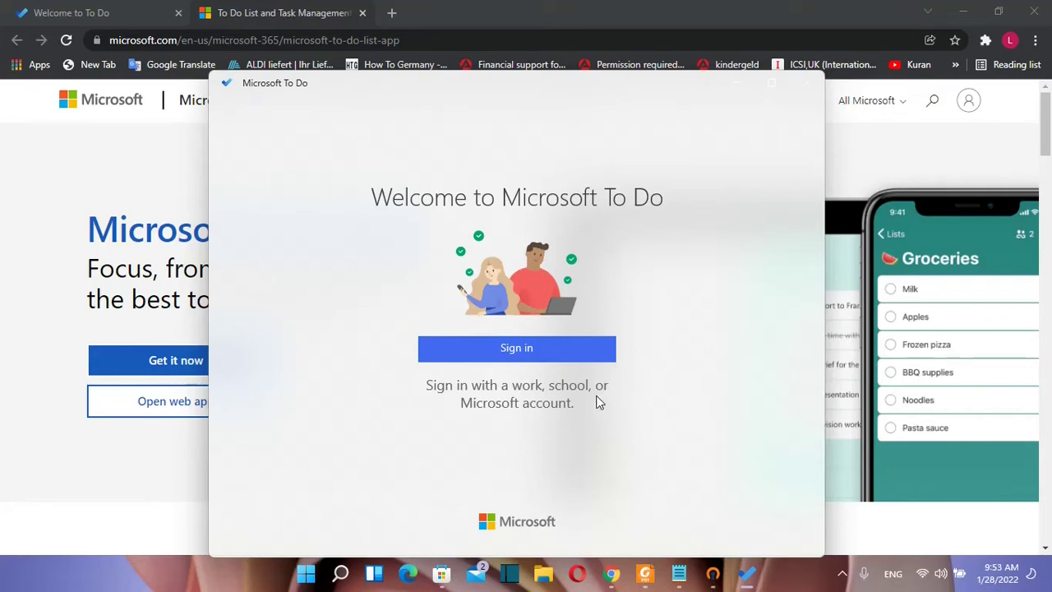
{"action": "left_click", "coordinate": [542, 353]}
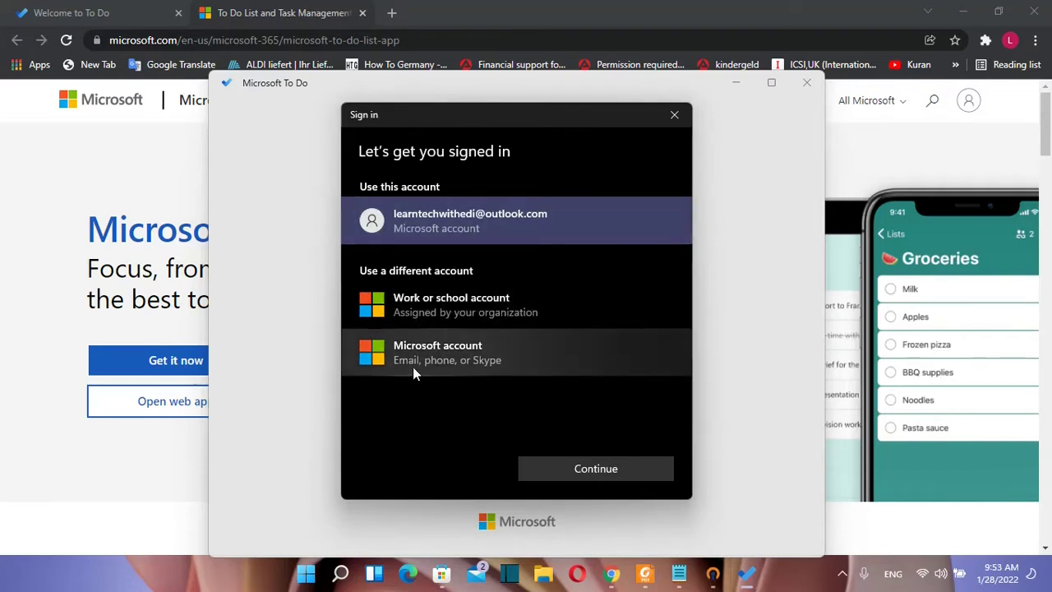
{"action": "left_click", "coordinate": [581, 470]}
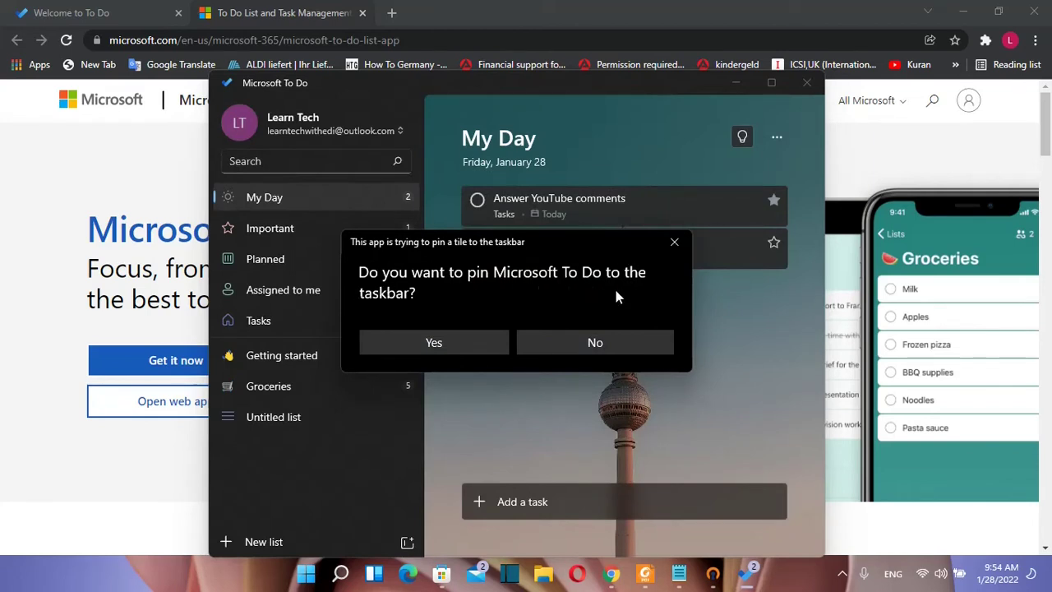
- Pin To Do to the taskbar, maximize it, and browse My Day, Important, Assigned to me, Tasks and Getting started
{"action": "left_click", "coordinate": [433, 344]}
{"action": "key", "text": "super+Up"}
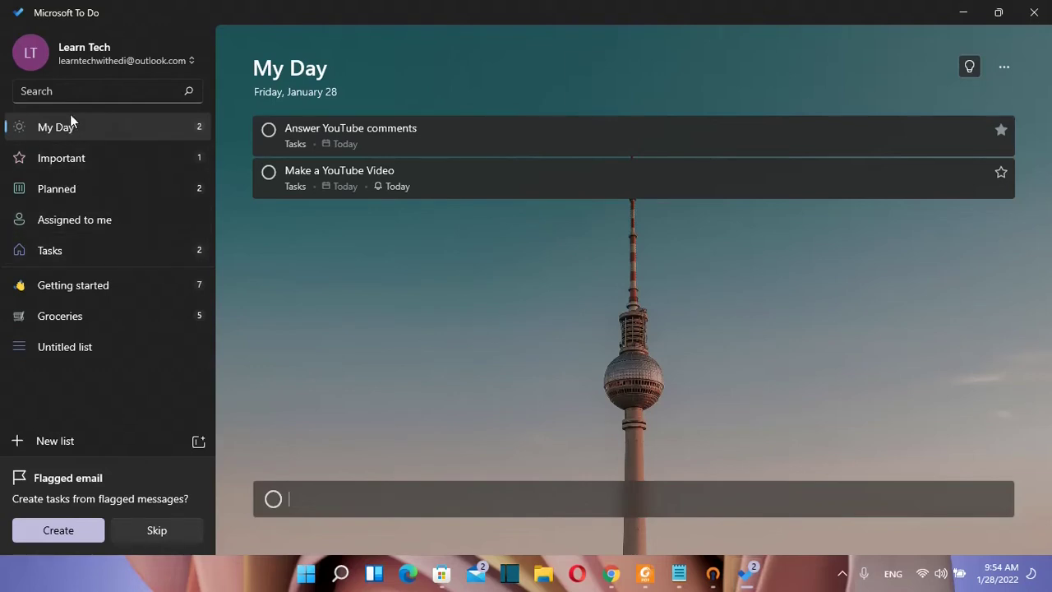
{"action": "left_click", "coordinate": [85, 131]}
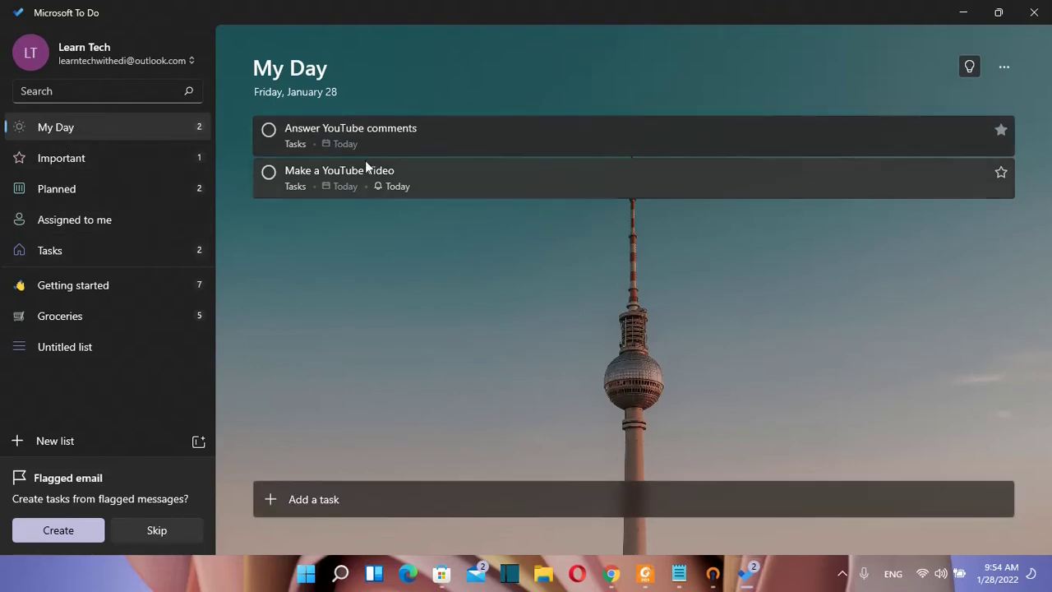
{"action": "left_click", "coordinate": [87, 160]}
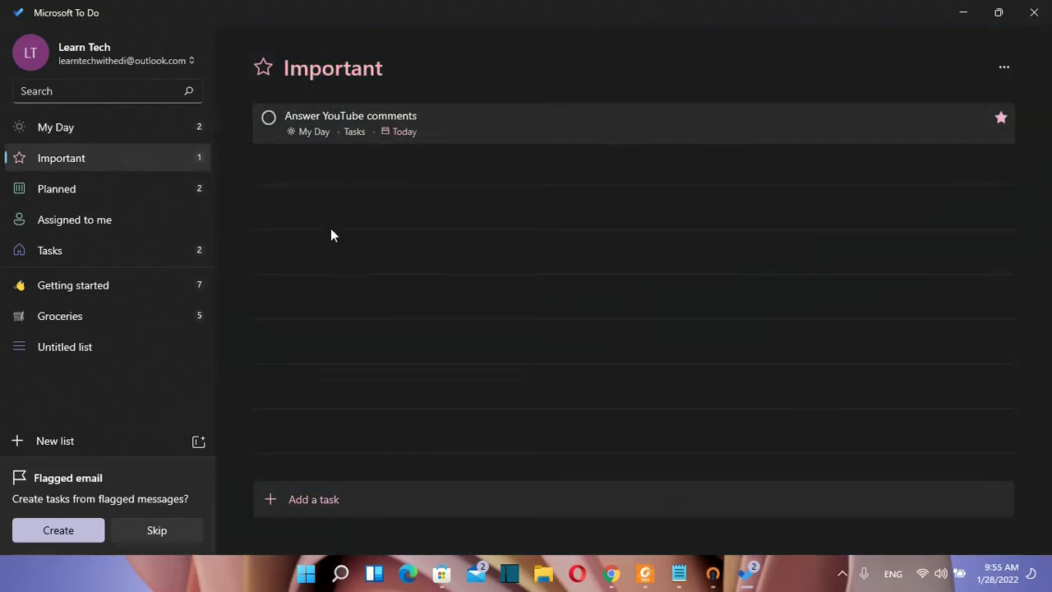
{"action": "left_click", "coordinate": [85, 220]}
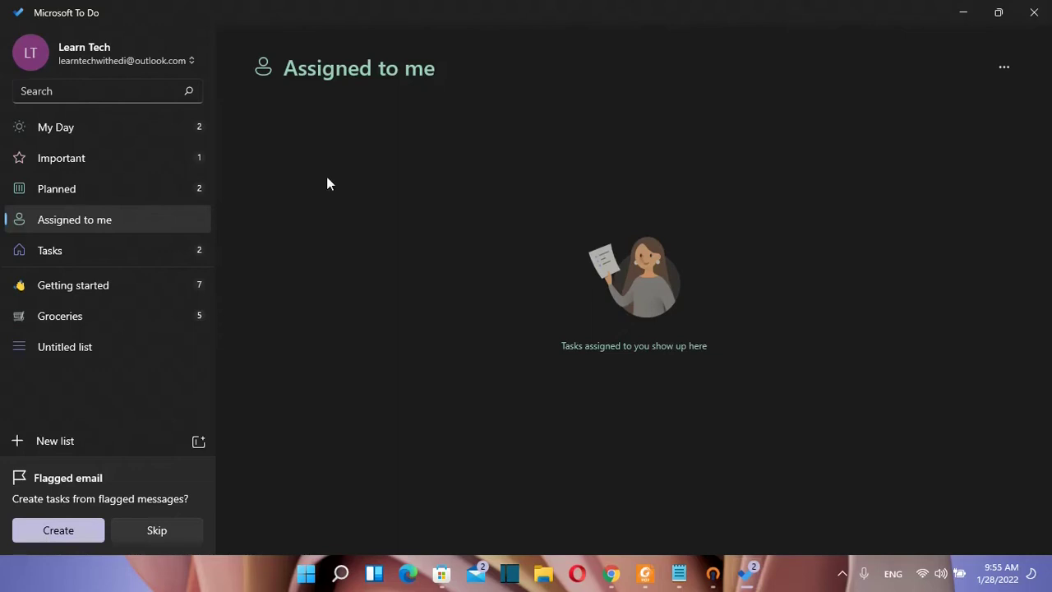
{"action": "left_click", "coordinate": [59, 250]}
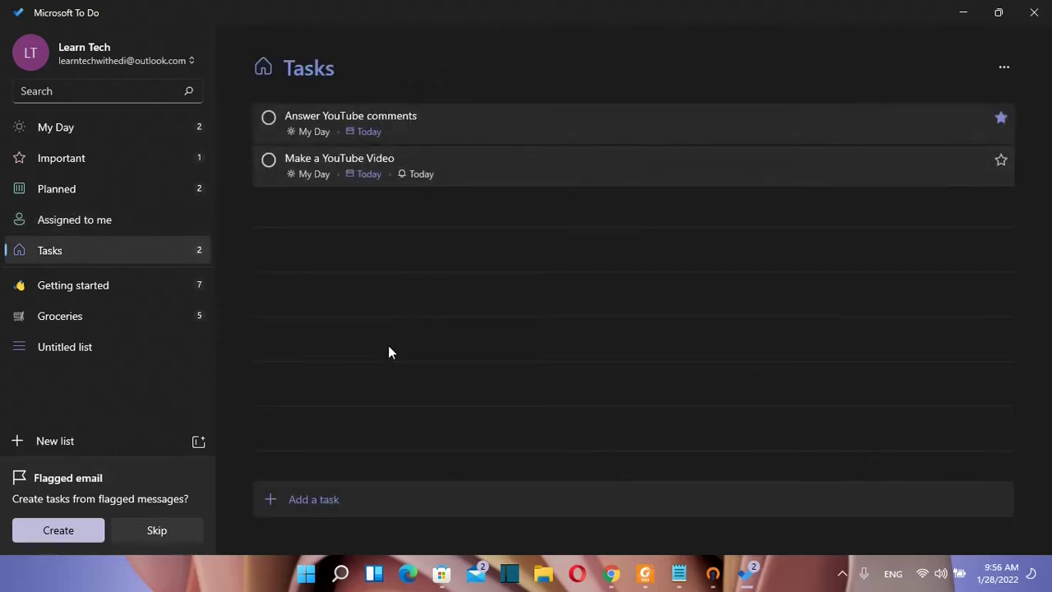
{"action": "left_click", "coordinate": [77, 284]}
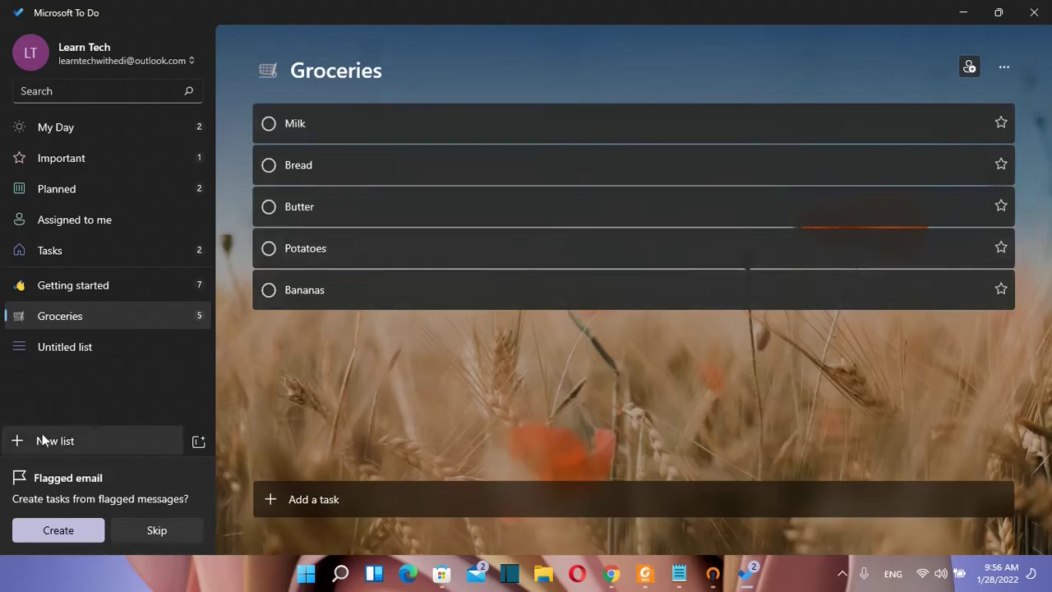
- Create a new list and rename it from Untitled list 1 to Work
{"action": "left_click", "coordinate": [42, 434]}
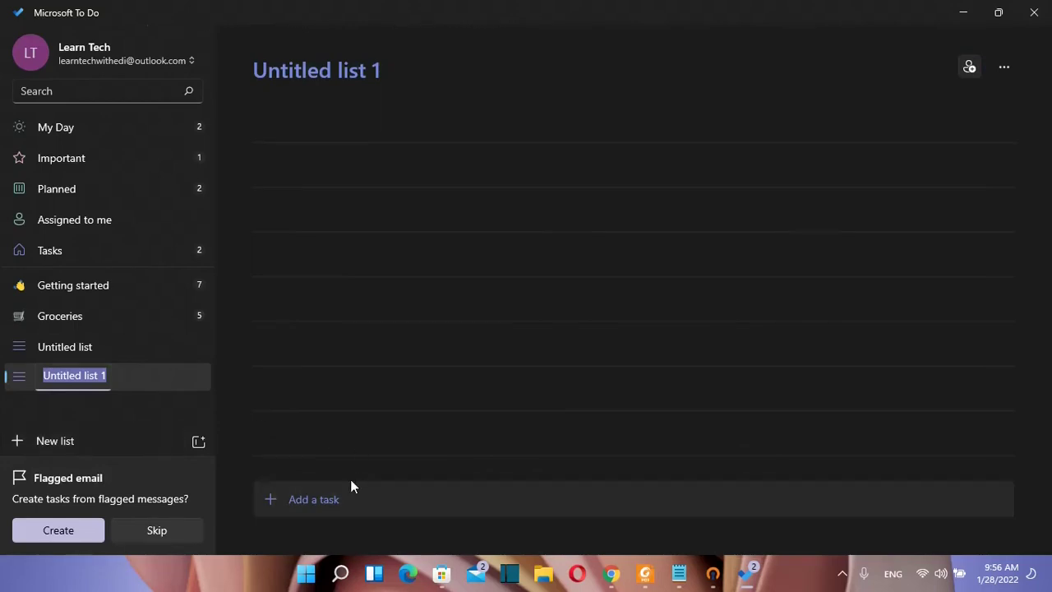
{"action": "left_click", "coordinate": [346, 125]}
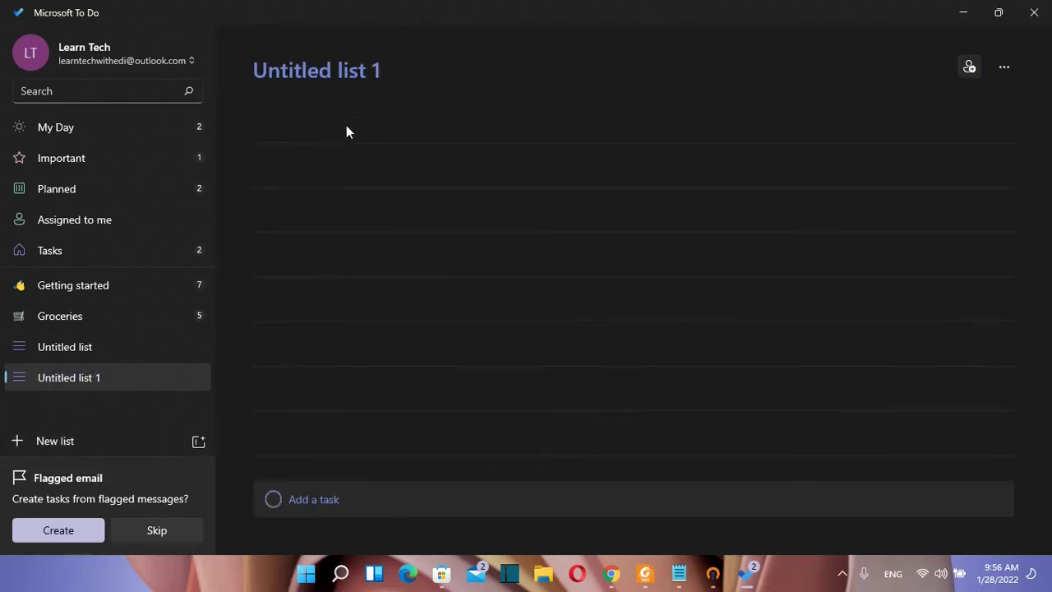
{"action": "left_click", "coordinate": [335, 76]}
{"action": "key", "text": "ctrl+a"}
{"action": "type", "text": "Work"}
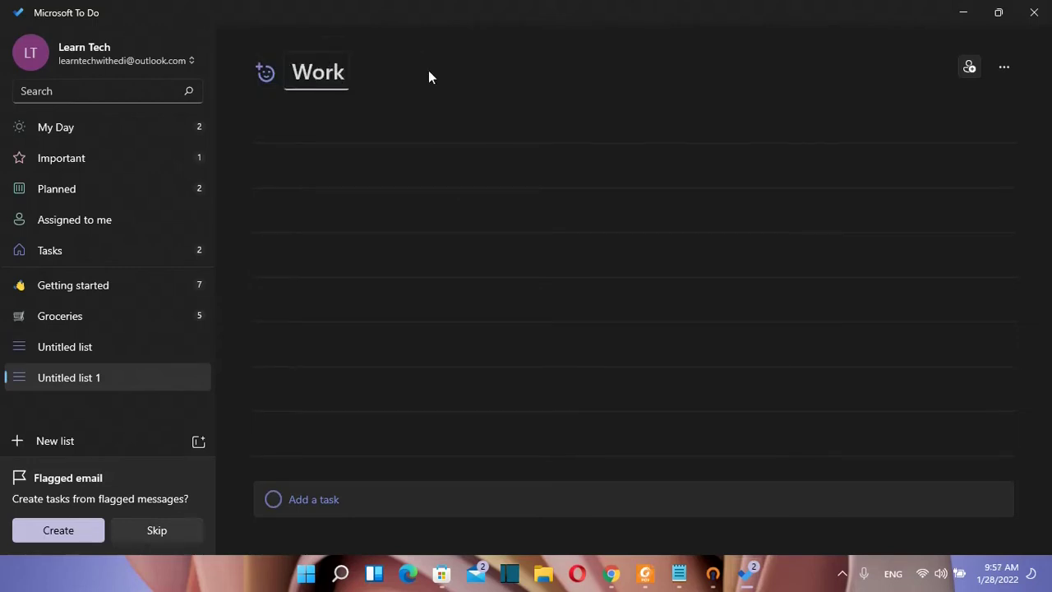
{"action": "key", "text": "Return"}
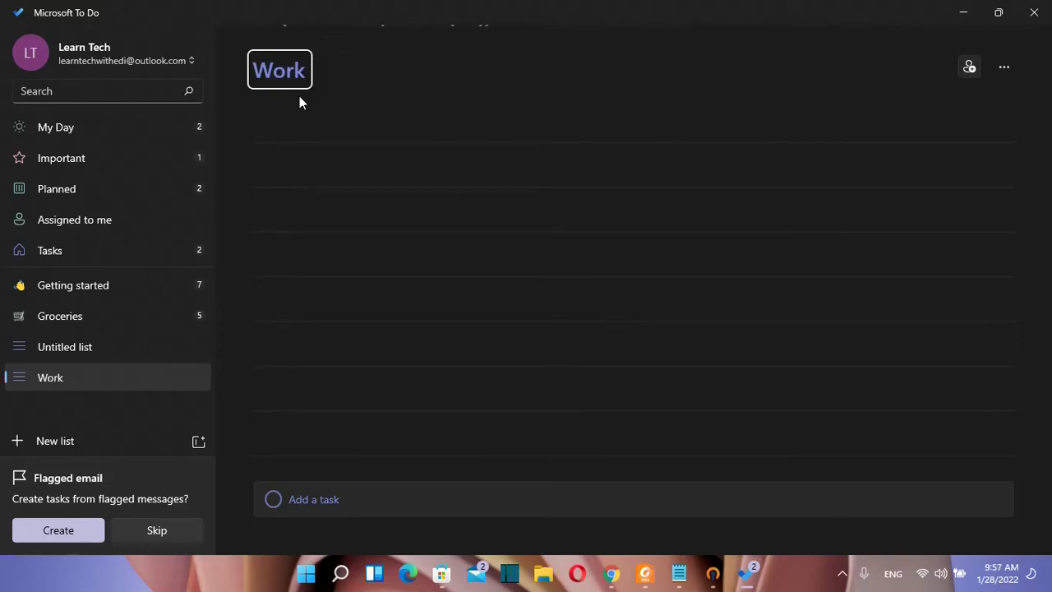
- Create another new list named YouTube
{"action": "left_click", "coordinate": [40, 441]}
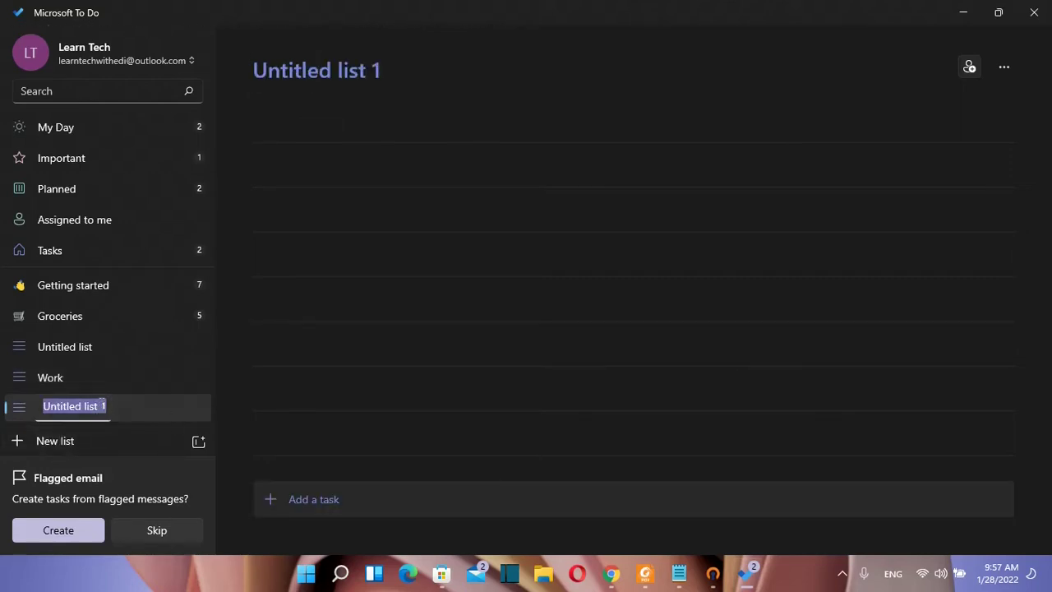
{"action": "type", "text": "YouTube"}
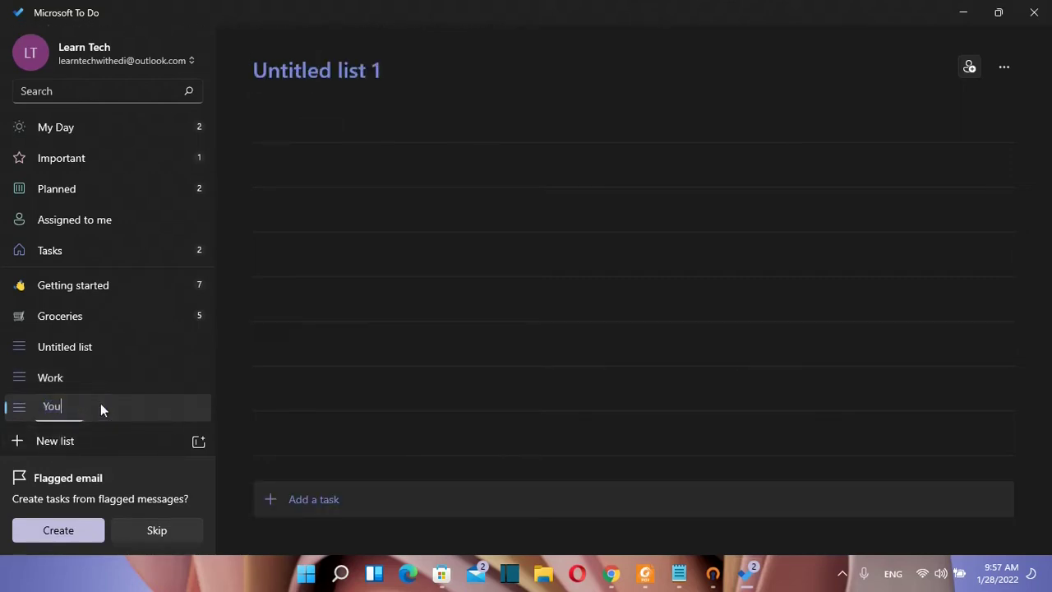
{"action": "key", "text": "Return"}
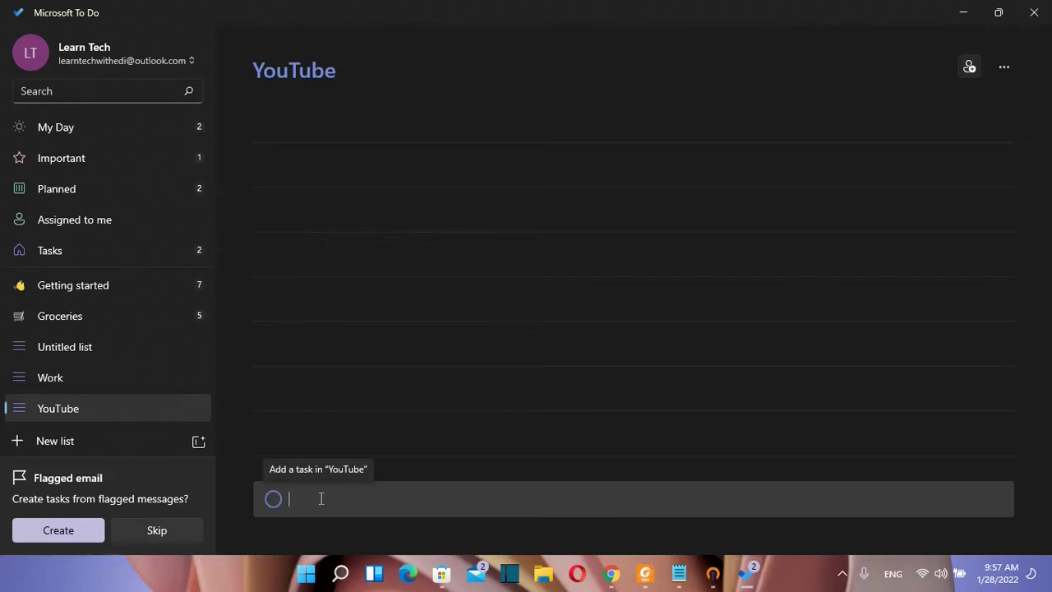
- Add the YouTube task 'Publish a Video Regarding Microsoft To Do', due January 29 (tomorrow), with no repeat
{"action": "left_click", "coordinate": [66, 408]}
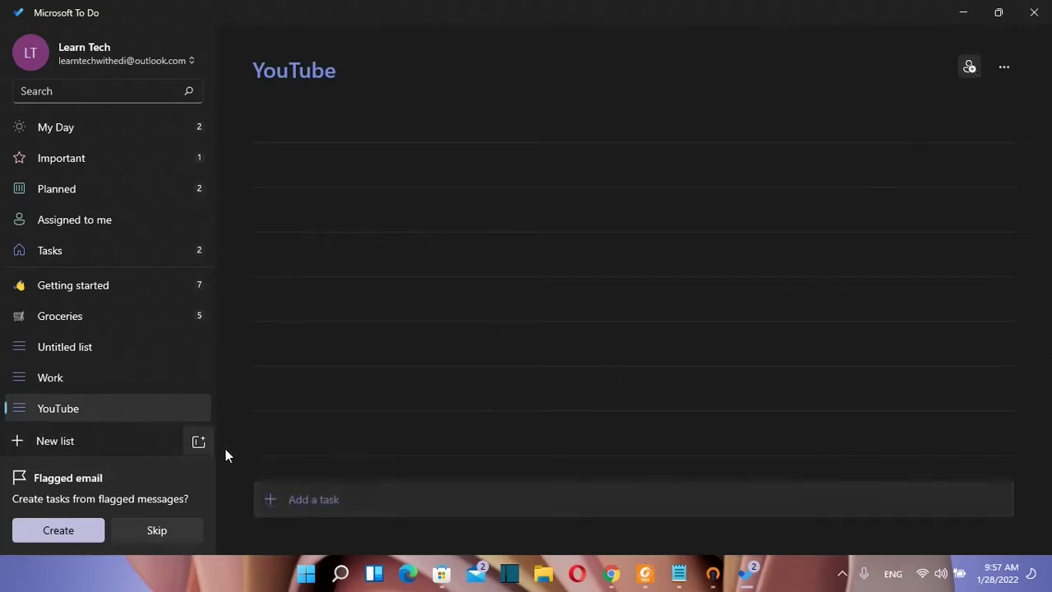
{"action": "left_click", "coordinate": [269, 503]}
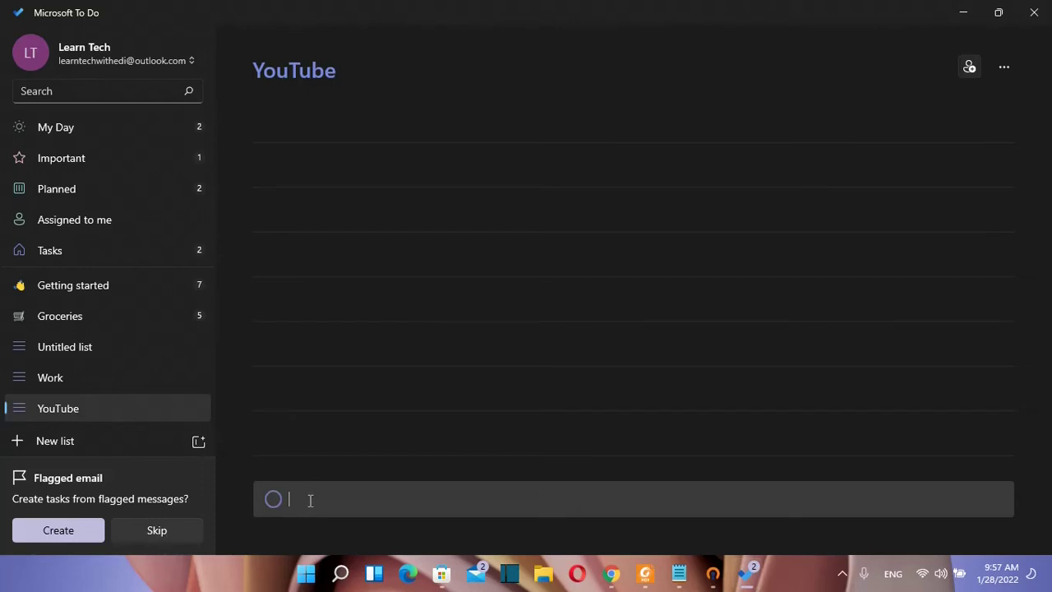
{"action": "type", "text": "Publish"}
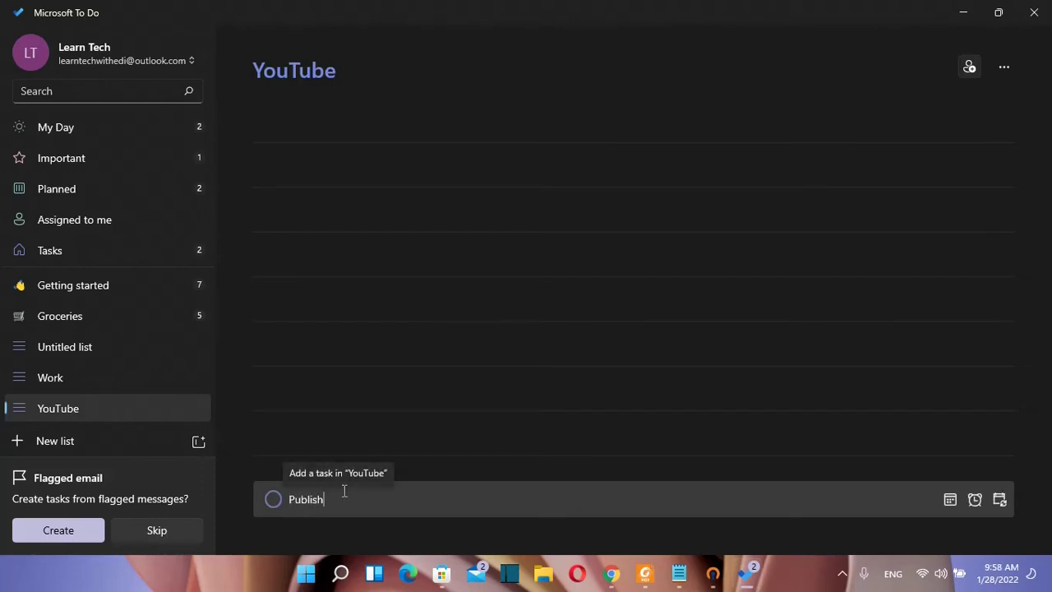
{"action": "key", "text": "BackSpace"}
{"action": "key", "text": "BackSpace"}
{"action": "key", "text": "BackSpace"}
{"action": "key", "text": "BackSpace"}
{"action": "key", "text": "BackSpace"}
{"action": "key", "text": "BackSpace"}
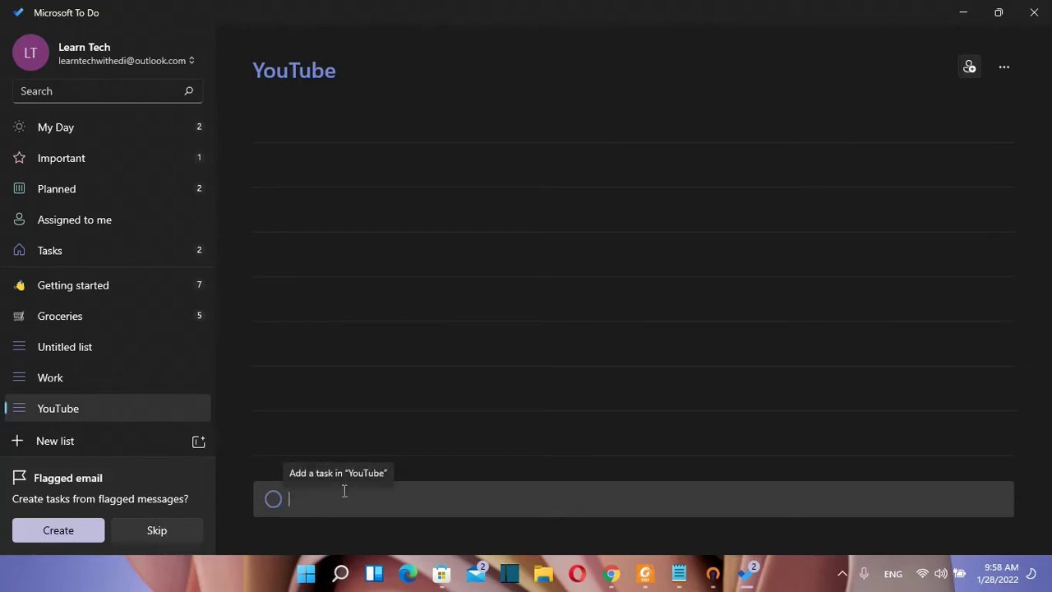
{"action": "type", "text": "Publish "}
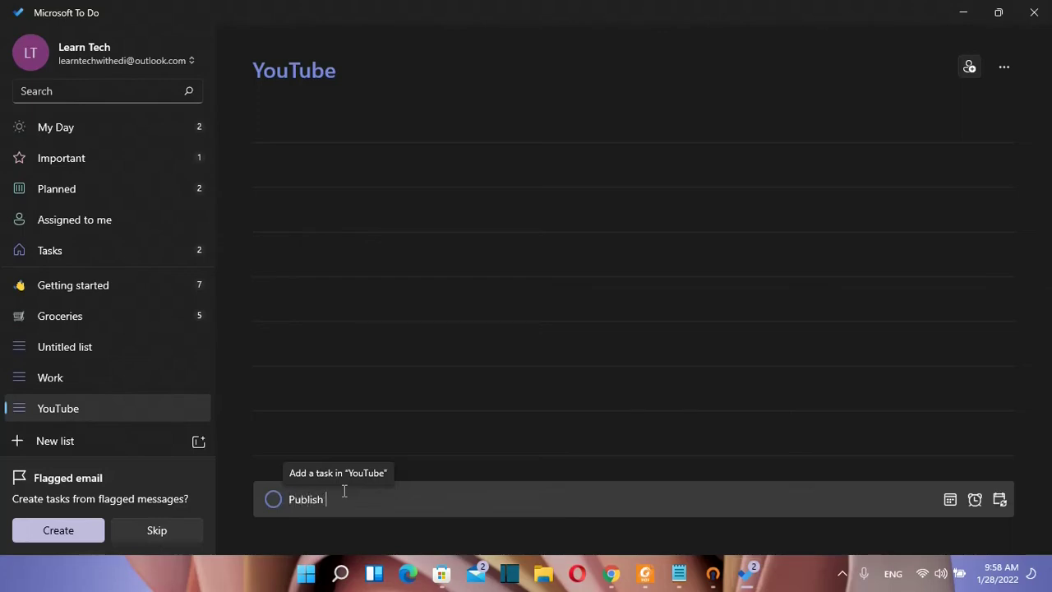
{"action": "type", "text": "a Video Regard"}
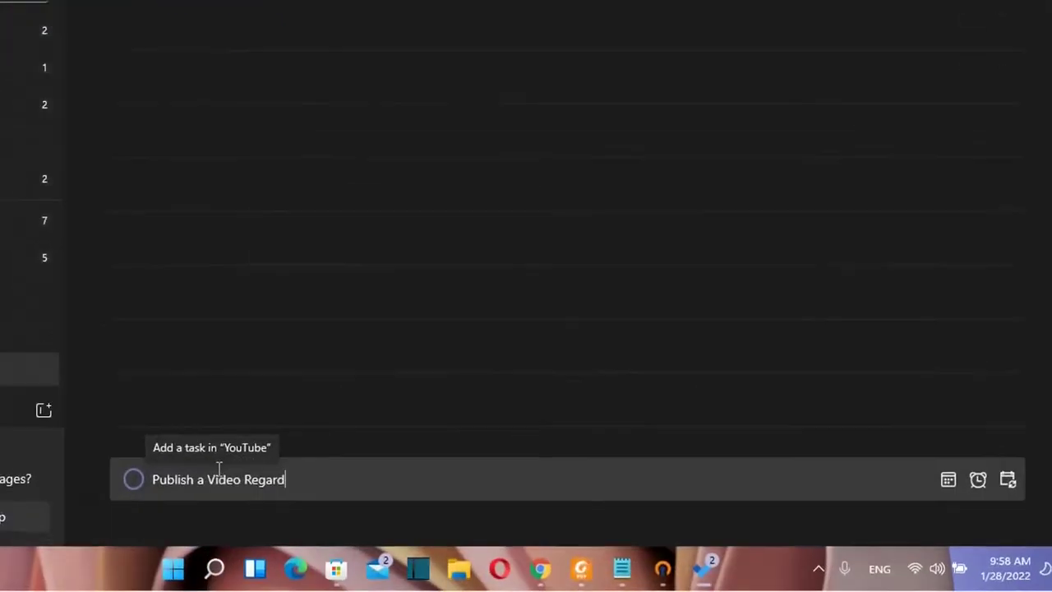
{"action": "type", "text": "ing Micro"}
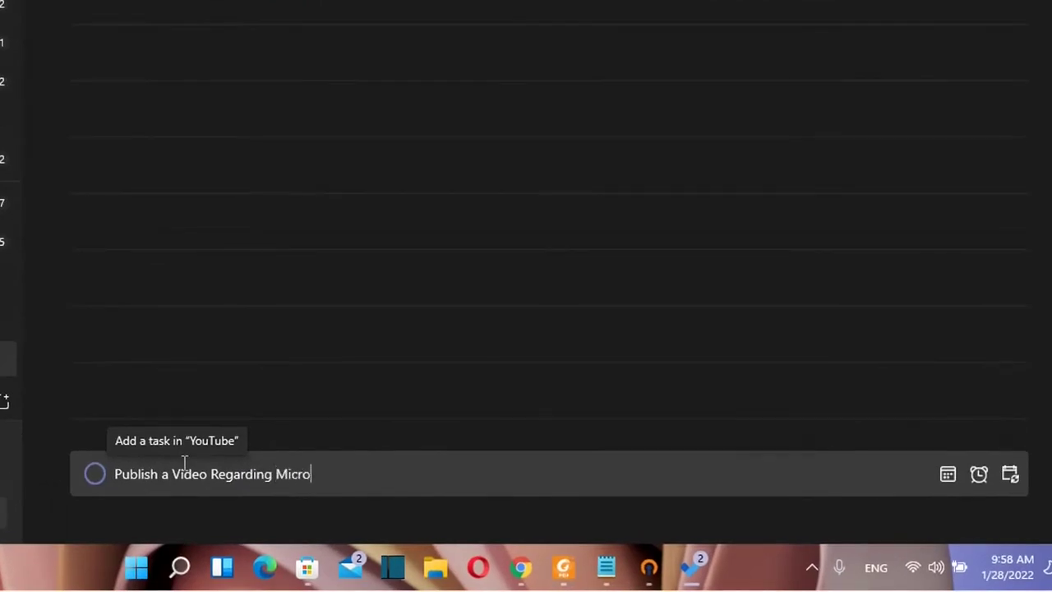
{"action": "type", "text": "soft To Do"}
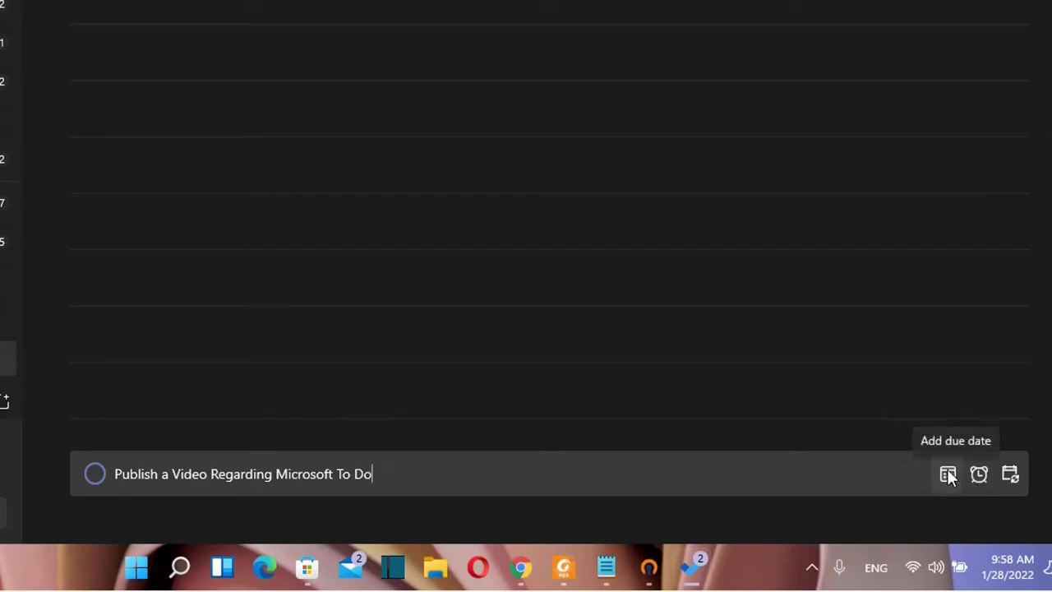
{"action": "left_click", "coordinate": [954, 475]}
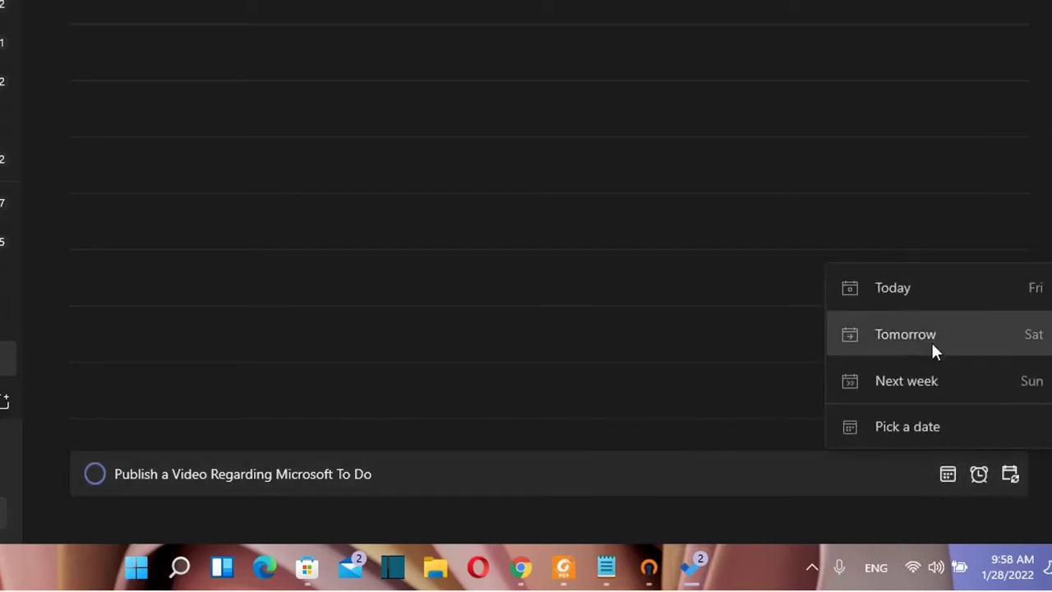
{"action": "left_click", "coordinate": [887, 431]}
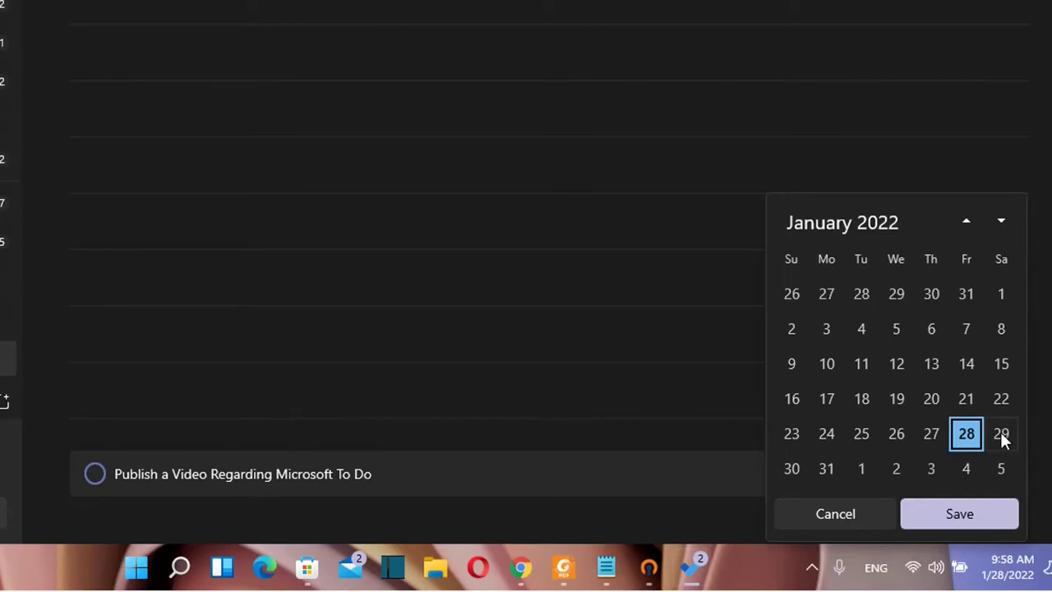
{"action": "left_click", "coordinate": [1002, 437]}
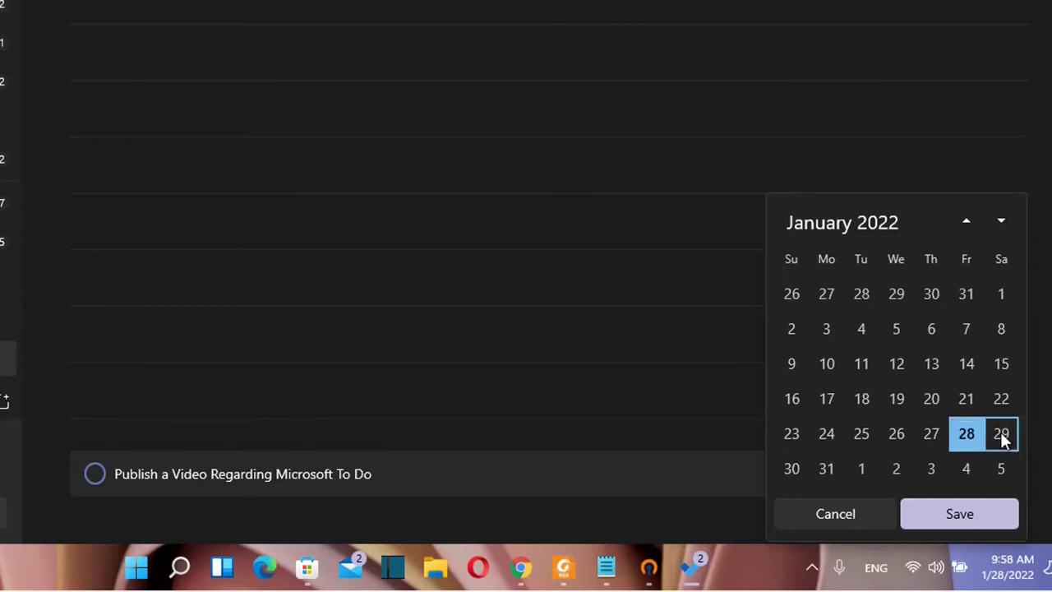
{"action": "left_click", "coordinate": [947, 518]}
{"action": "left_click", "coordinate": [1012, 483]}
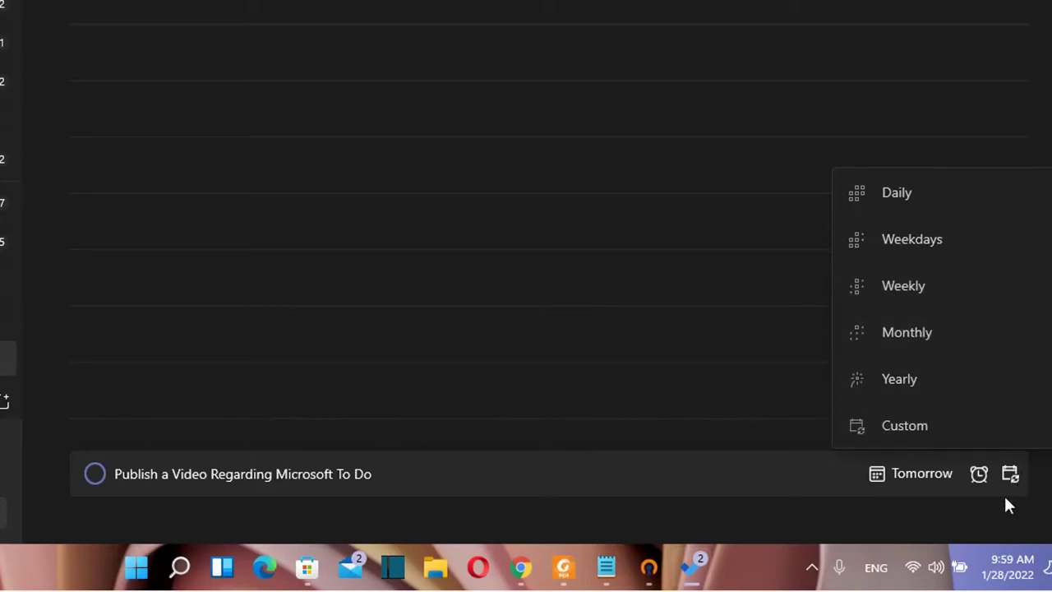
{"action": "left_click", "coordinate": [576, 517]}
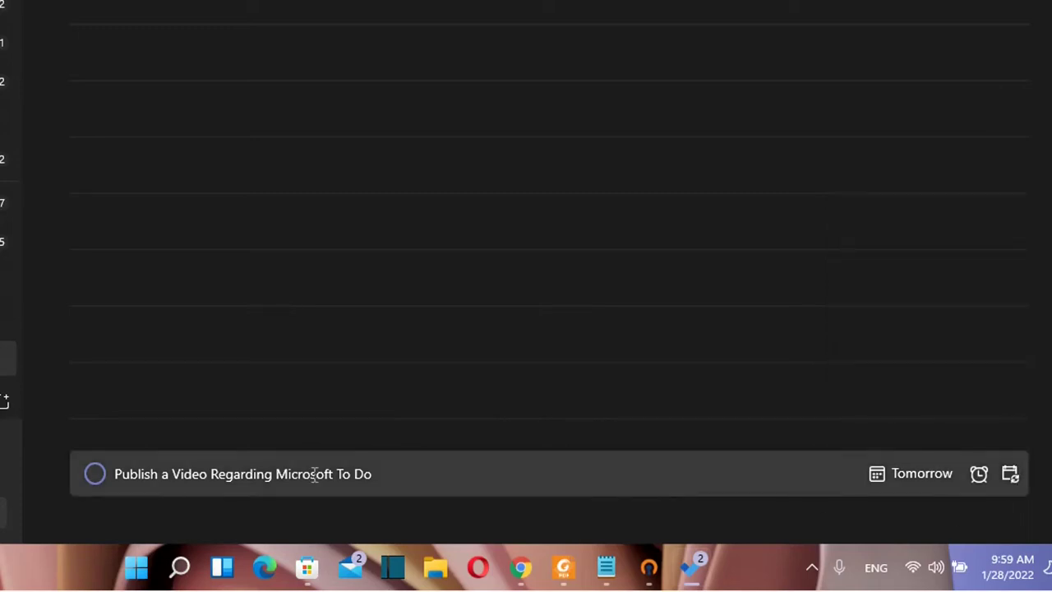
{"action": "key", "text": "Return"}
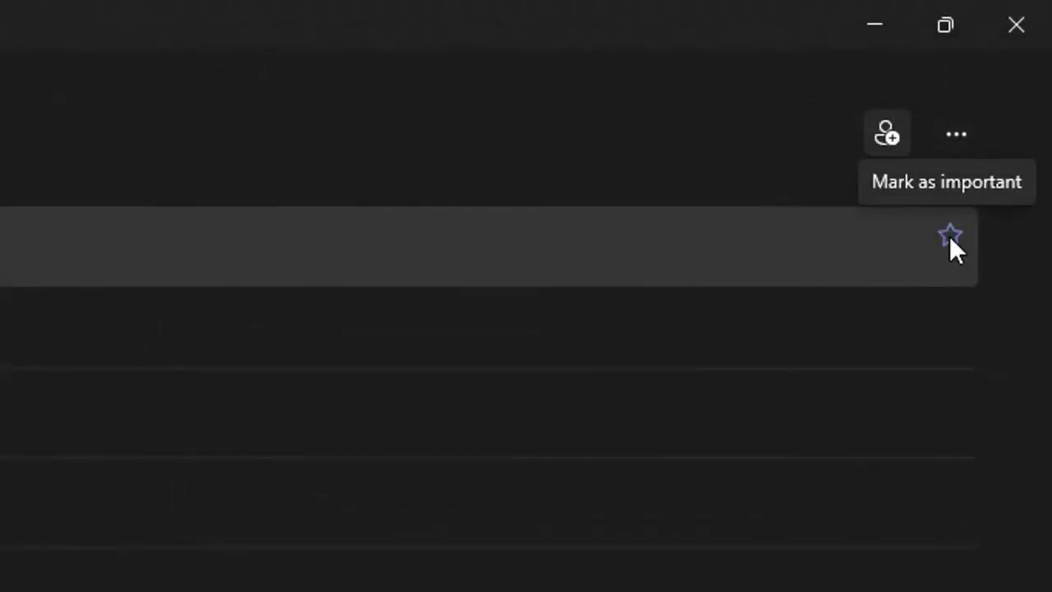
- Star the video-publishing task, check it under Planned and Important, then go back to YouTube
{"action": "left_click", "coordinate": [1000, 119]}
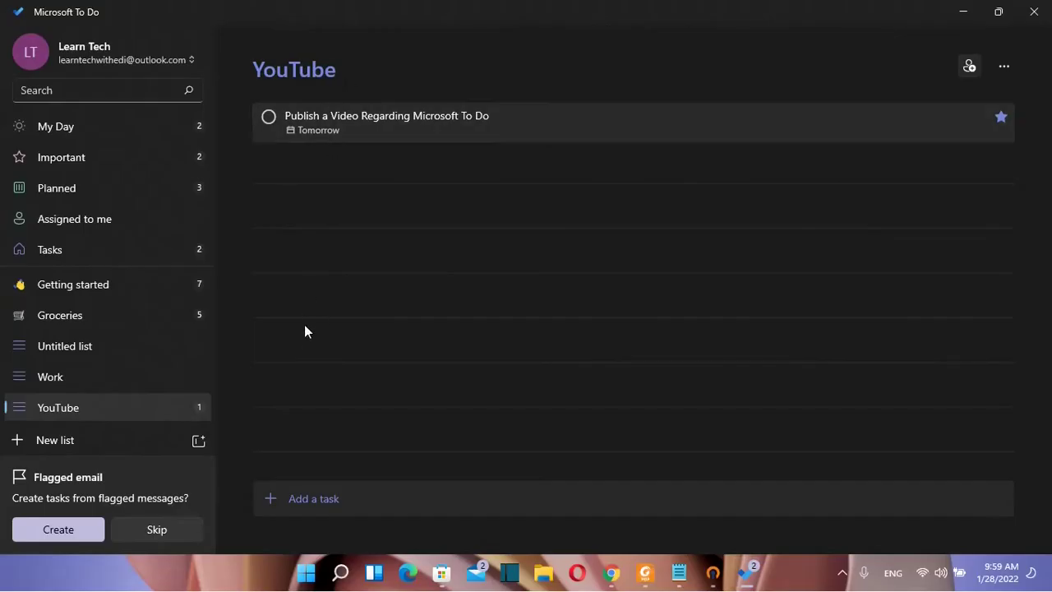
{"action": "left_click", "coordinate": [86, 188]}
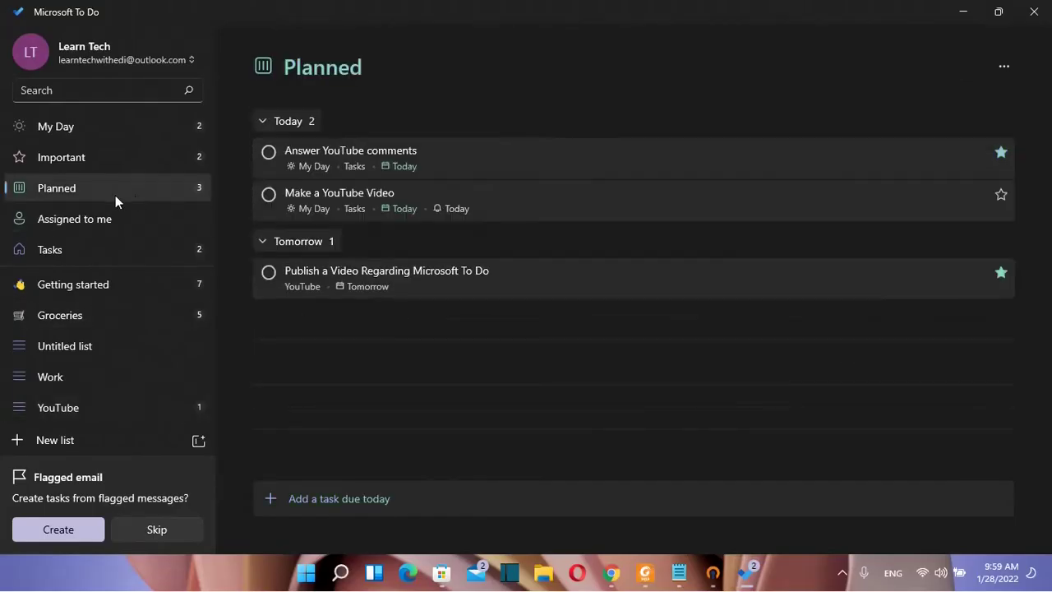
{"action": "left_click", "coordinate": [90, 163]}
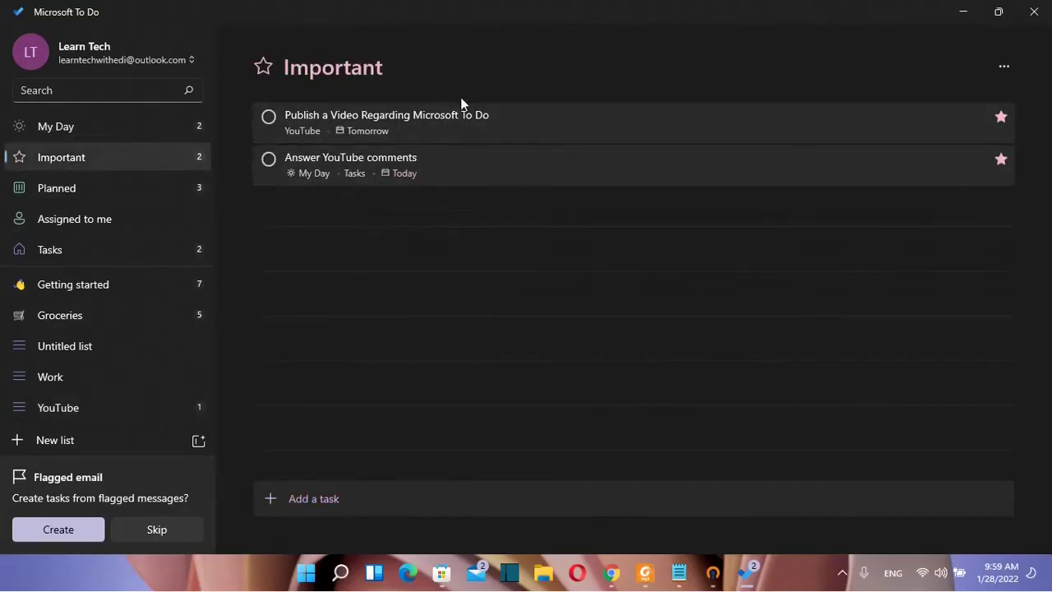
{"action": "left_click", "coordinate": [66, 411]}
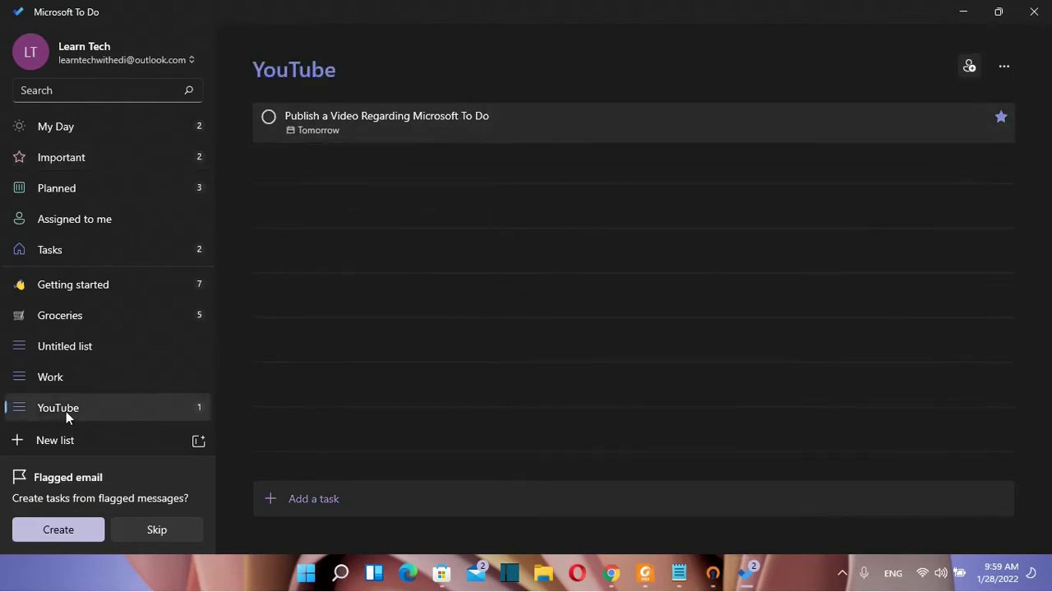
- Open the task's details and write the note 'Do this before you go out'
{"action": "left_click", "coordinate": [393, 118]}
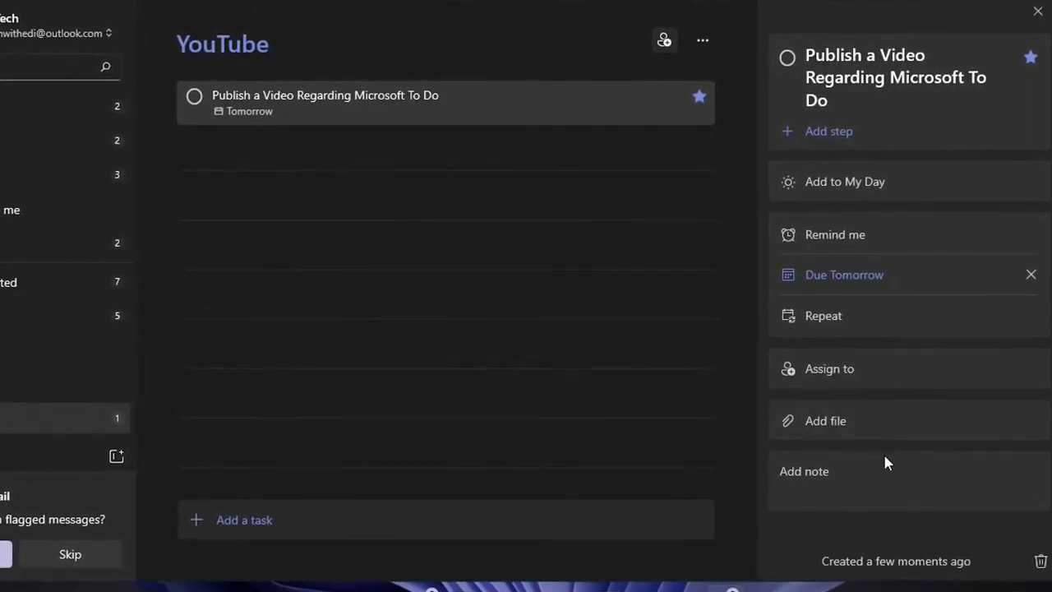
{"action": "left_click", "coordinate": [811, 470]}
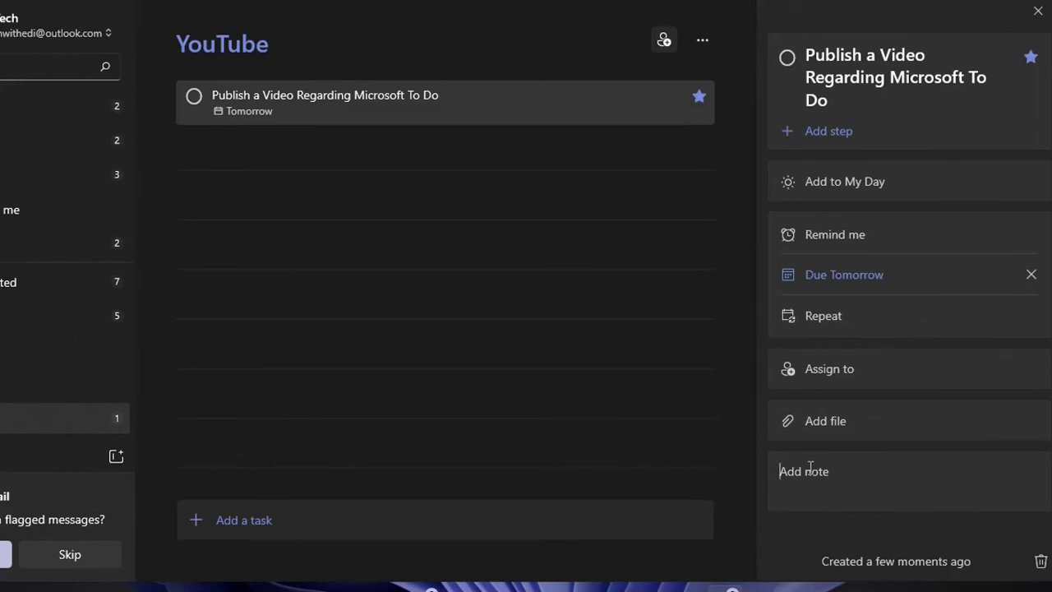
{"action": "type", "text": "Do this before yo"}
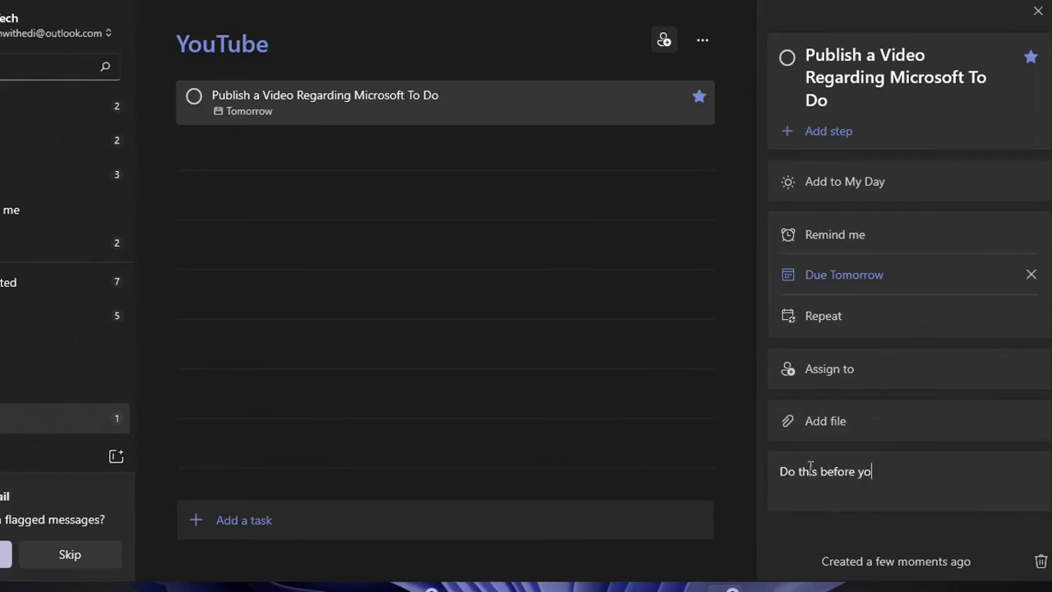
{"action": "type", "text": "u go out"}
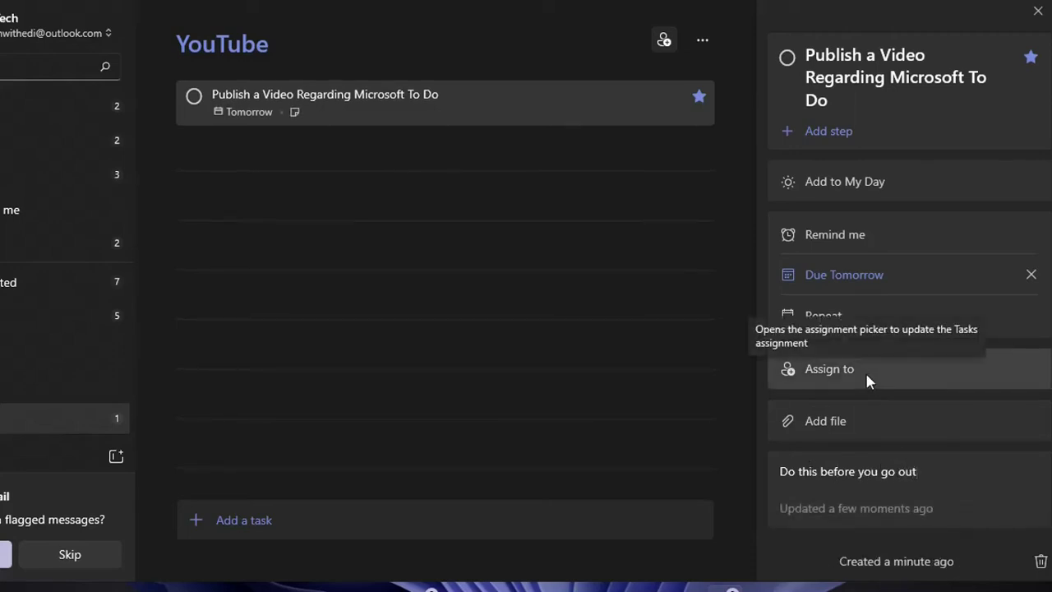
- Create an invitation link for the YouTube list via Assign to, then close the Share and Assign to windows
{"action": "left_click", "coordinate": [836, 372]}
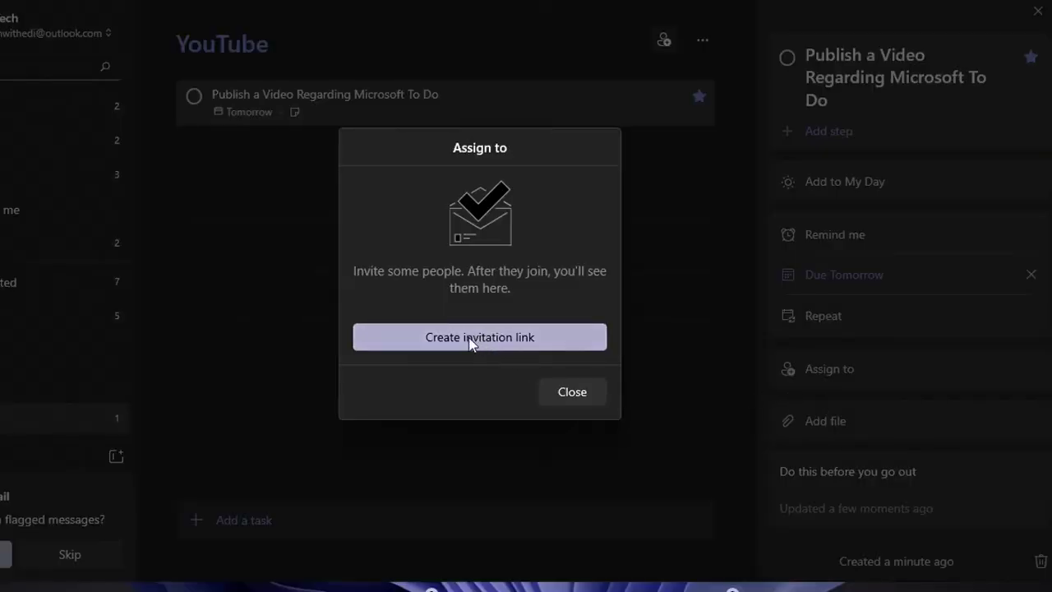
{"action": "left_click", "coordinate": [470, 344]}
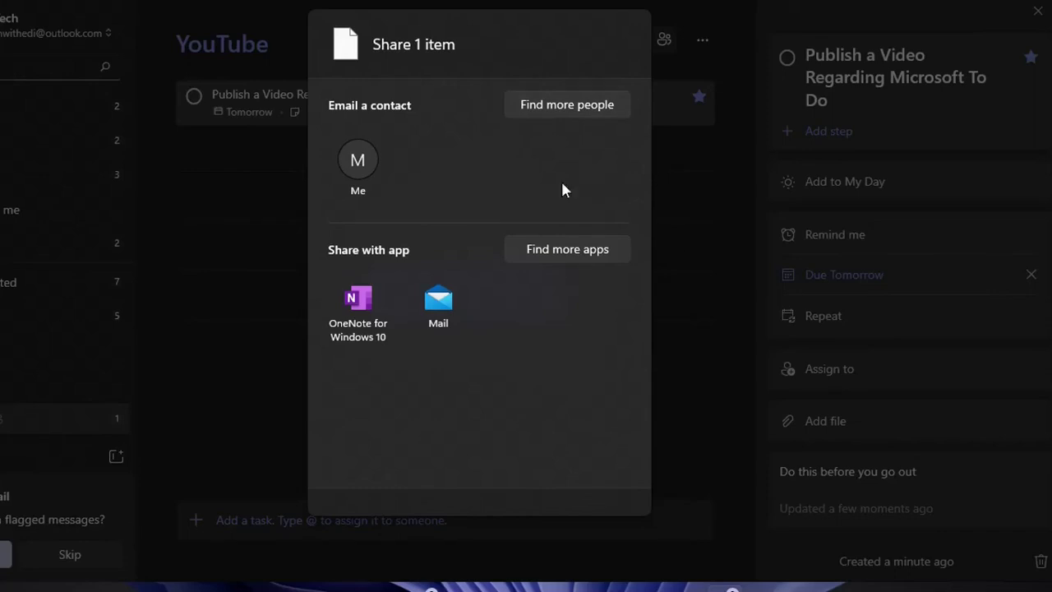
{"action": "left_click", "coordinate": [712, 333]}
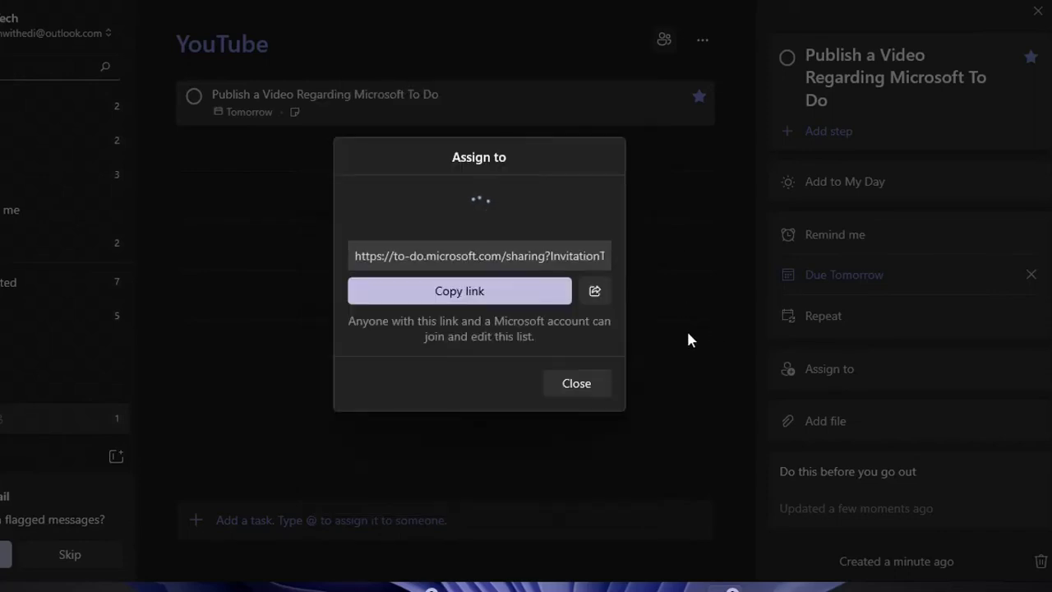
{"action": "left_click", "coordinate": [573, 388]}
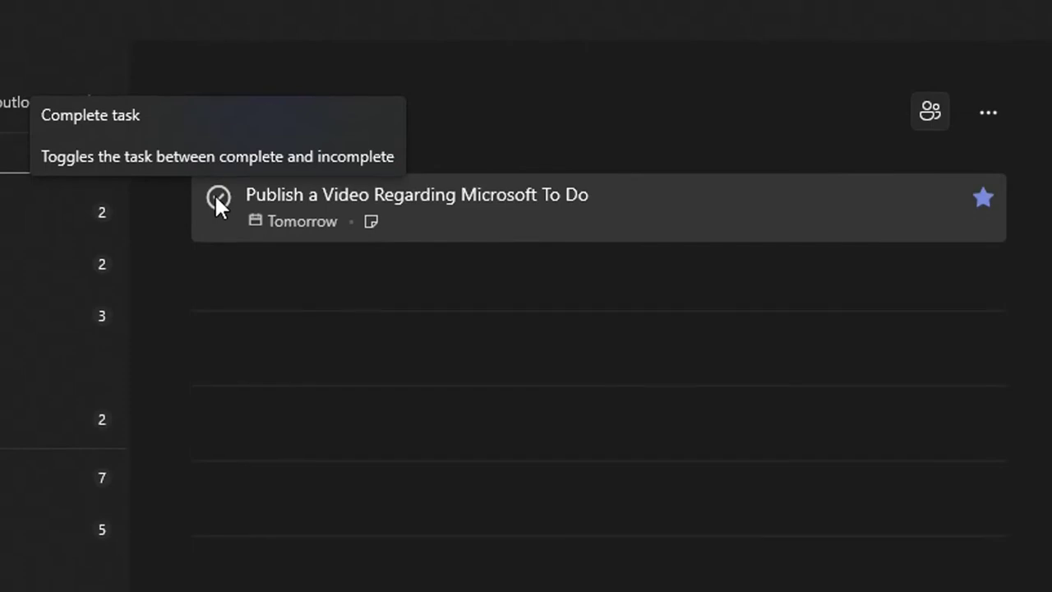
- Mark 'Publish a Video Regarding Microsoft To Do' as completed
{"action": "left_click", "coordinate": [218, 197]}
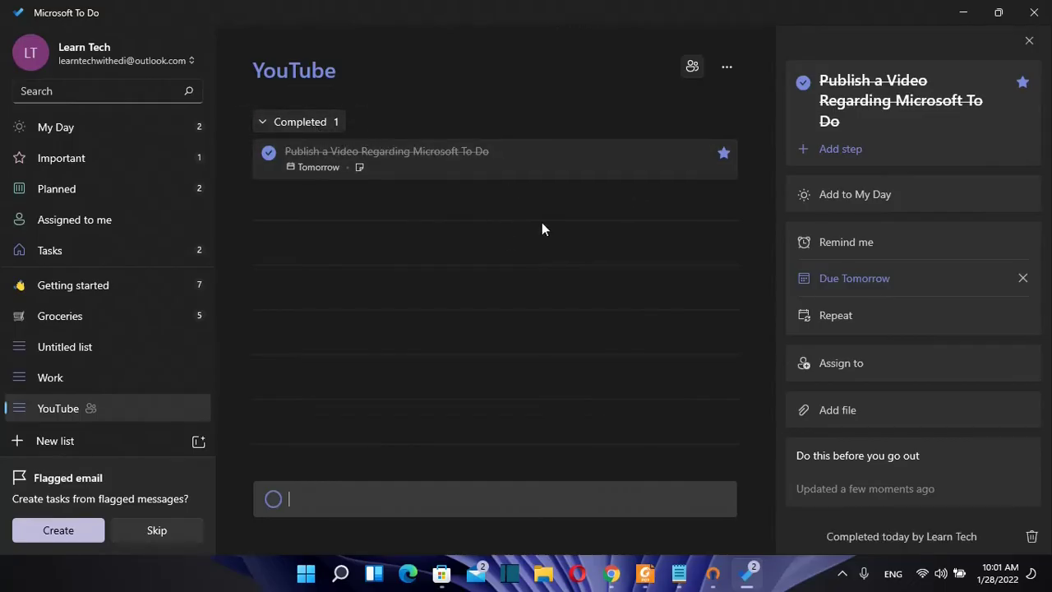
- In the Work list, add 'Create the New Active Directory User.' due Today, with no repeat
{"action": "left_click", "coordinate": [105, 377]}
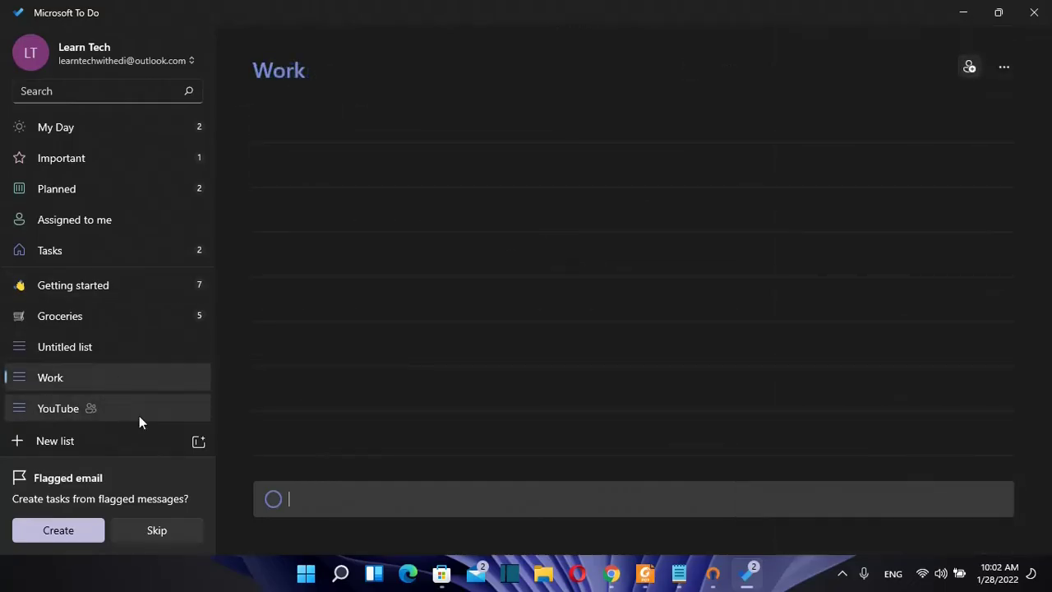
{"action": "left_click", "coordinate": [65, 378]}
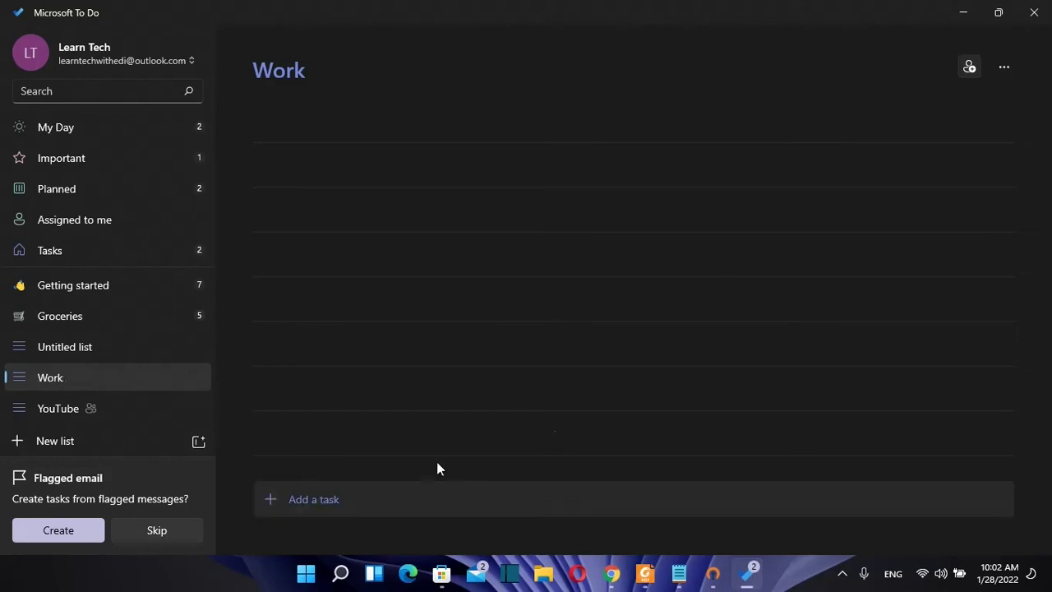
{"action": "left_click", "coordinate": [302, 503]}
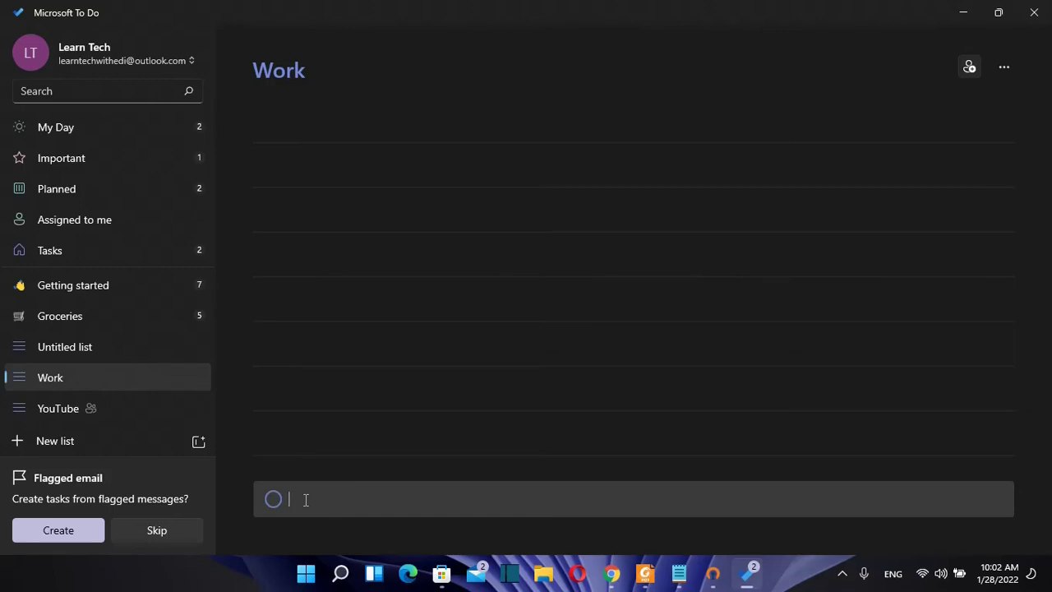
{"action": "type", "text": "Create the New Active Directory User."}
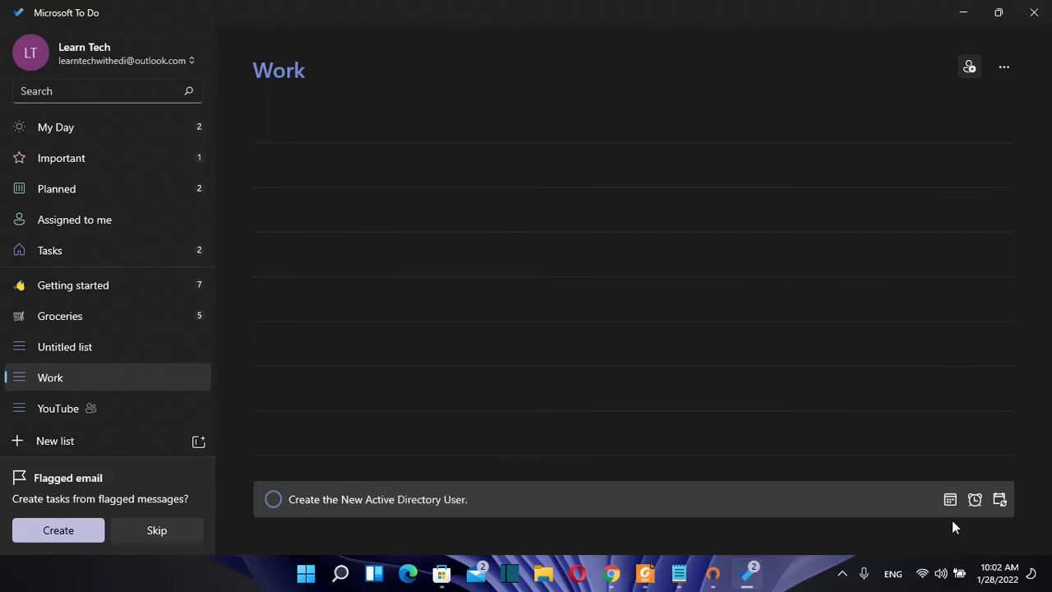
{"action": "left_click", "coordinate": [950, 500]}
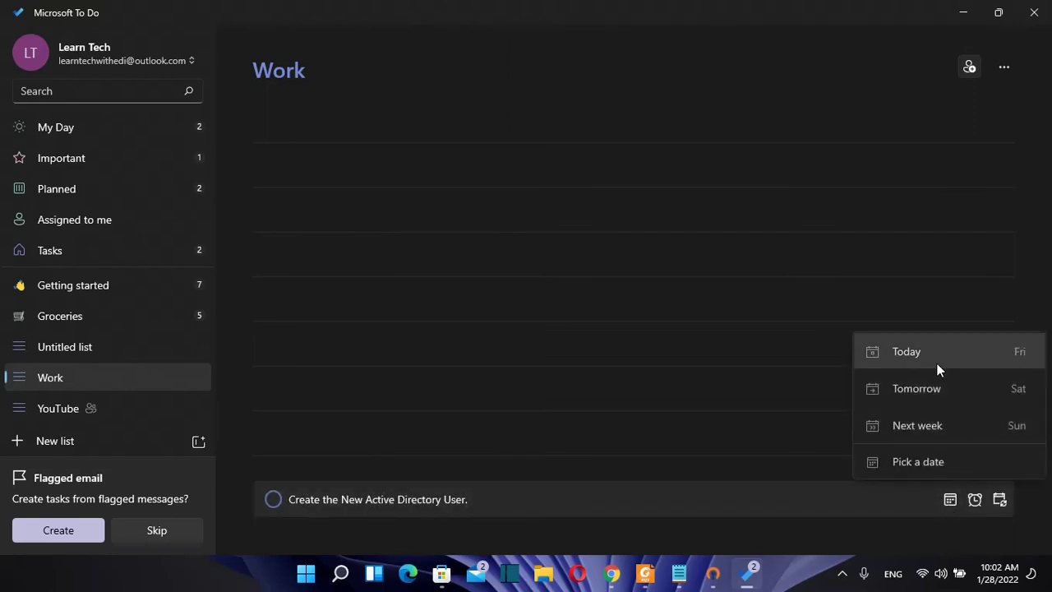
{"action": "left_click", "coordinate": [937, 363]}
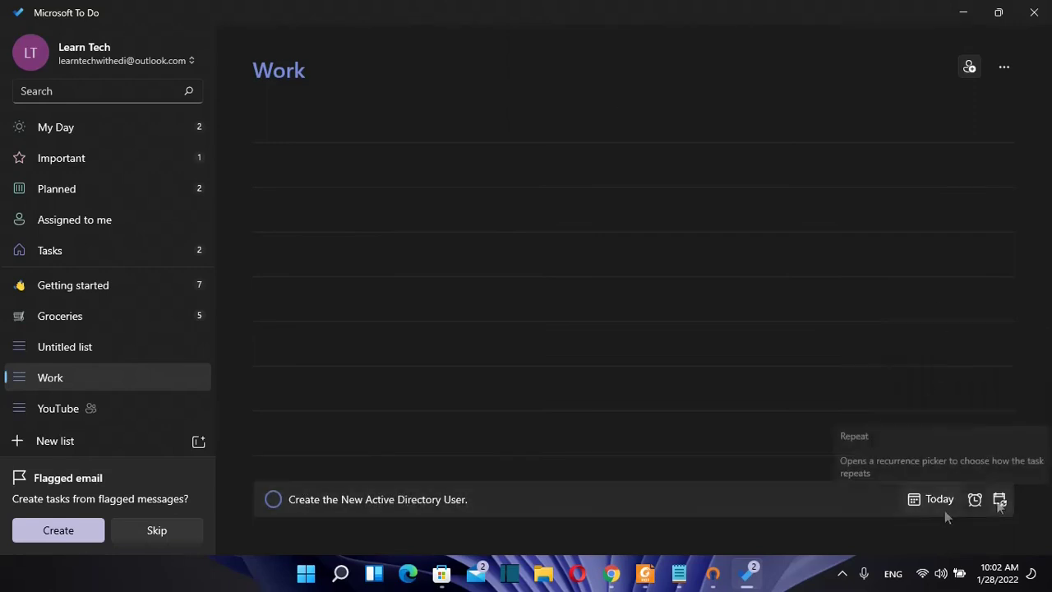
{"action": "left_click", "coordinate": [999, 500]}
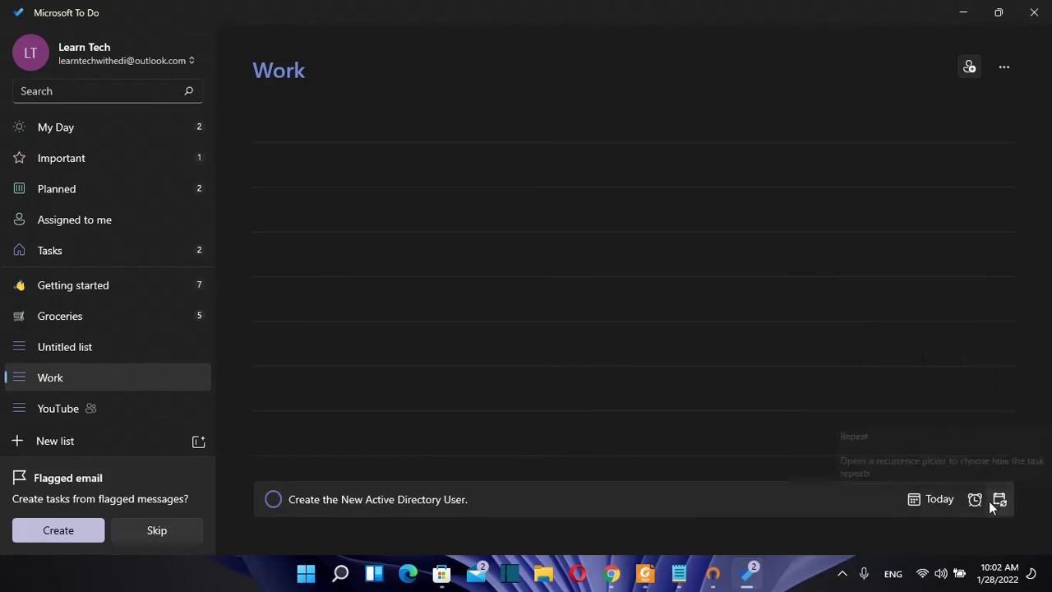
{"action": "left_click", "coordinate": [658, 379]}
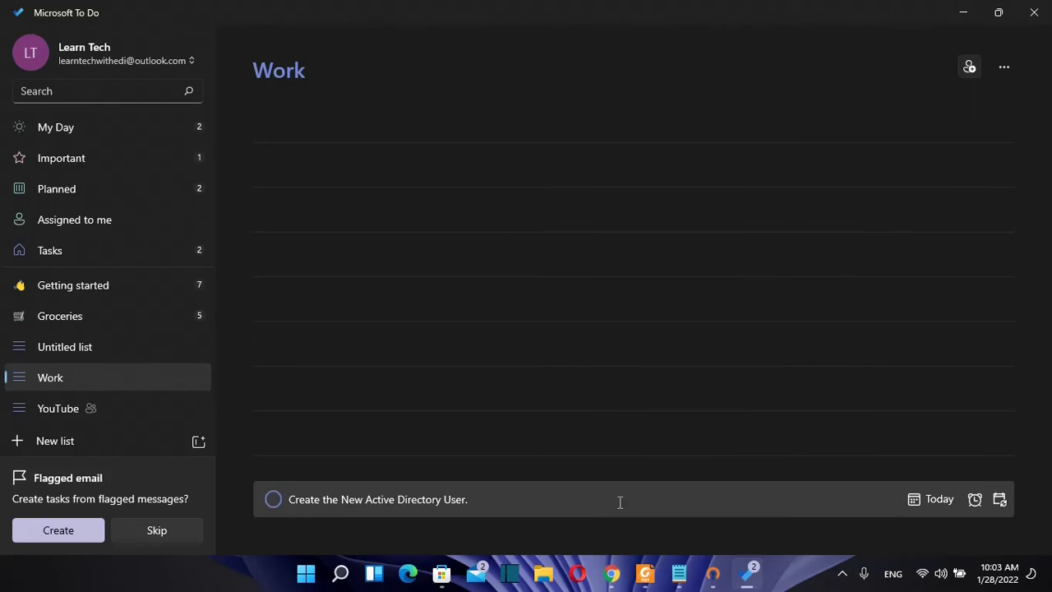
{"action": "key", "text": "Return"}
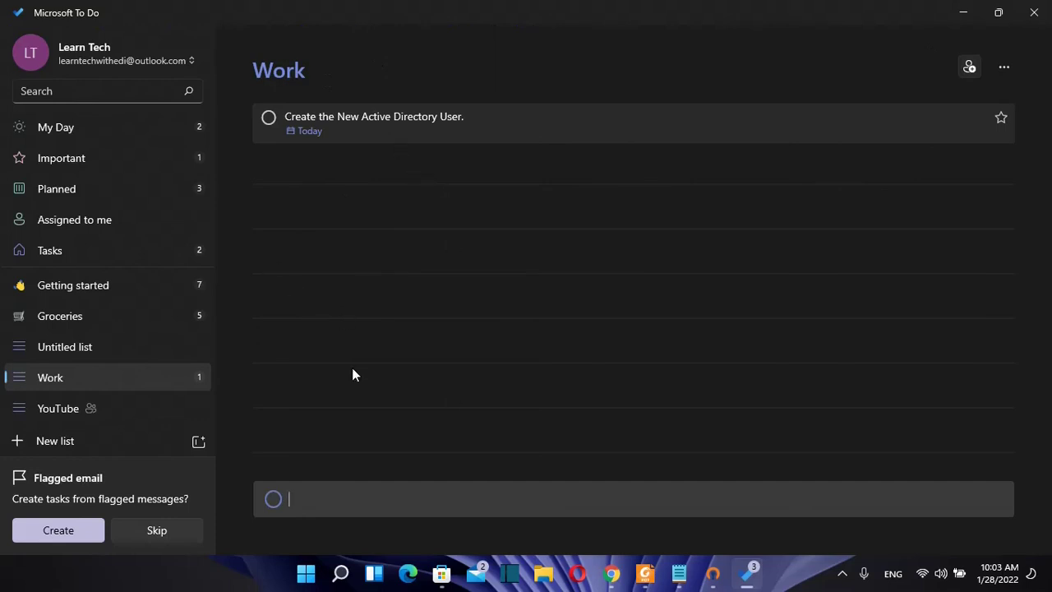
{"action": "left_click", "coordinate": [543, 117]}
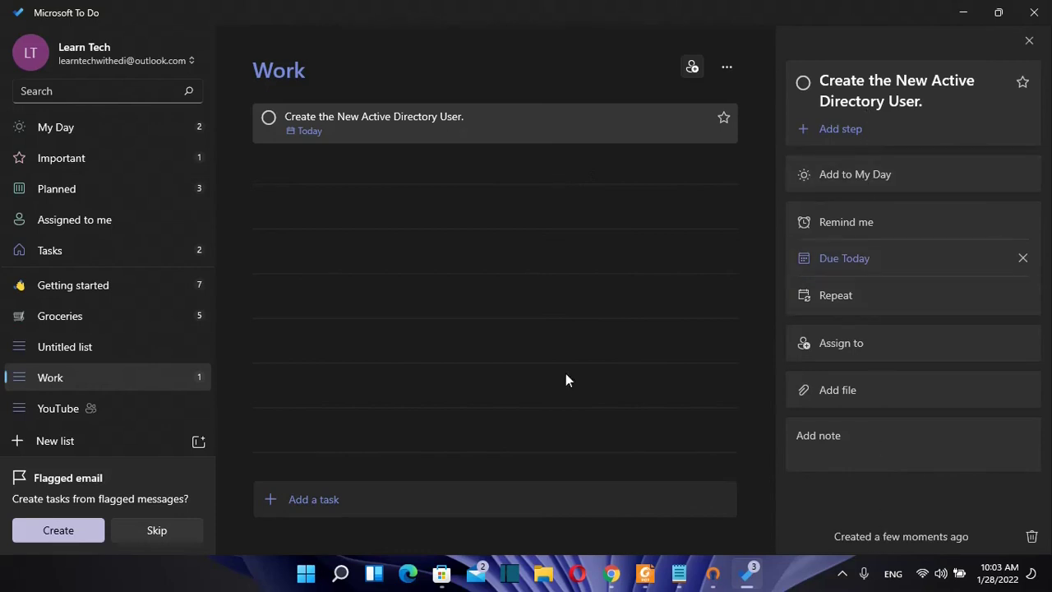
{"action": "left_click", "coordinate": [1029, 40]}
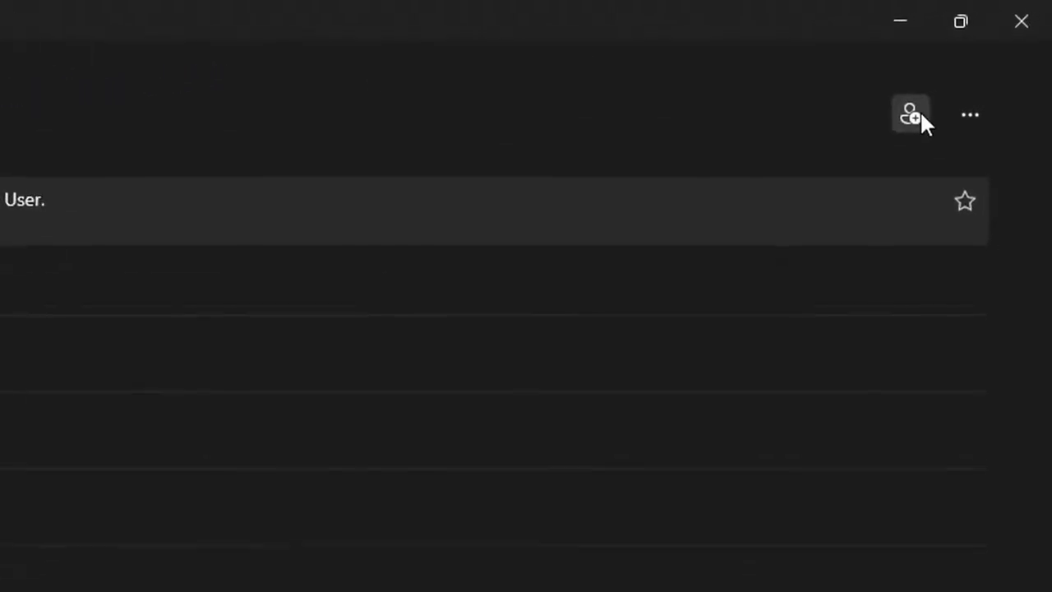
{"action": "left_click", "coordinate": [899, 130]}
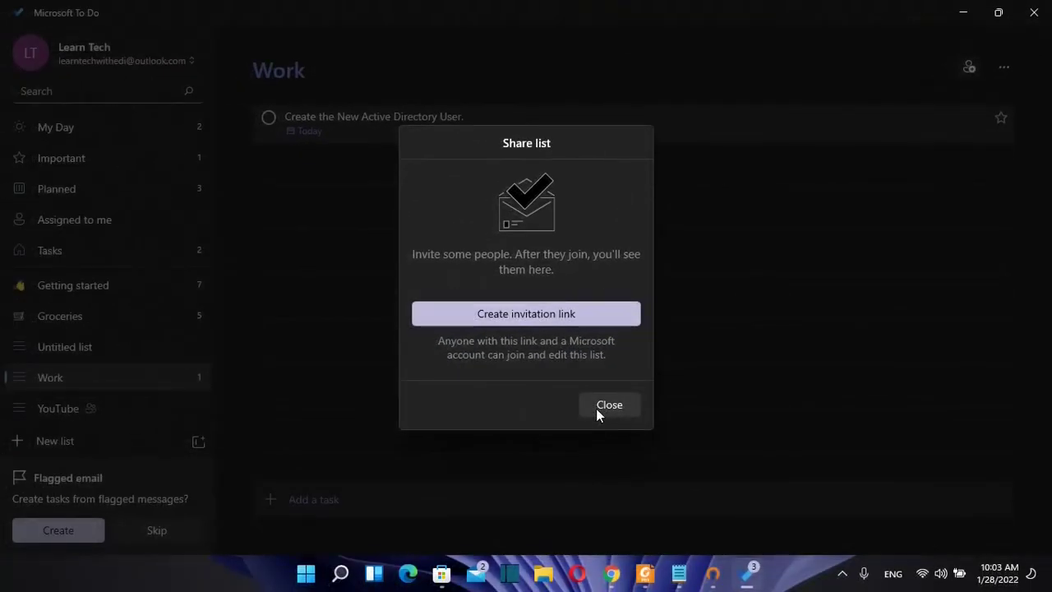
{"action": "left_click", "coordinate": [608, 405]}
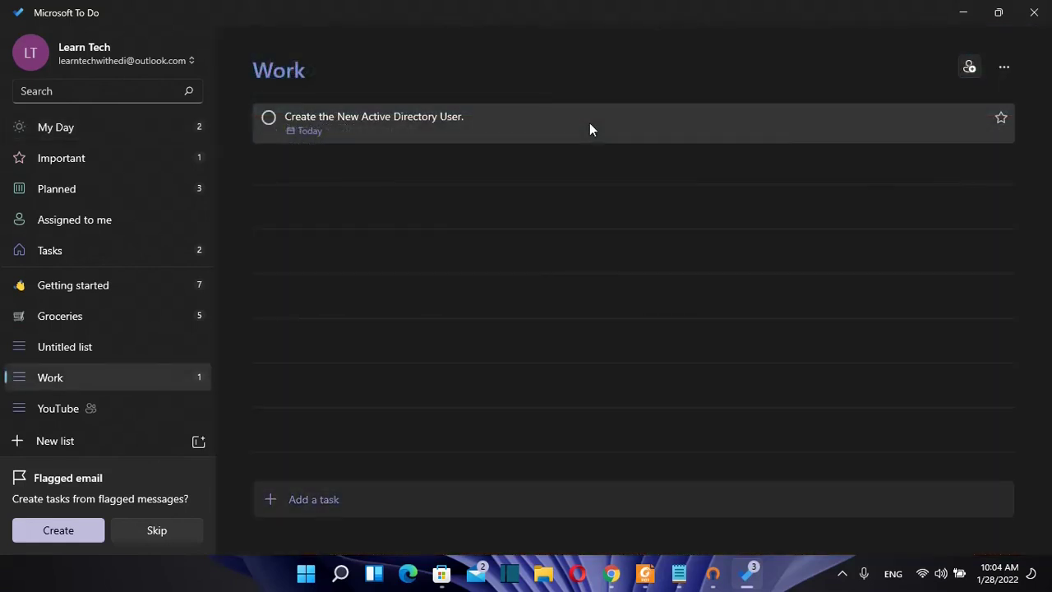
- Add the 'Create the New Active Directory User.' task to My Day and switch to My Day
{"action": "left_click", "coordinate": [589, 129]}
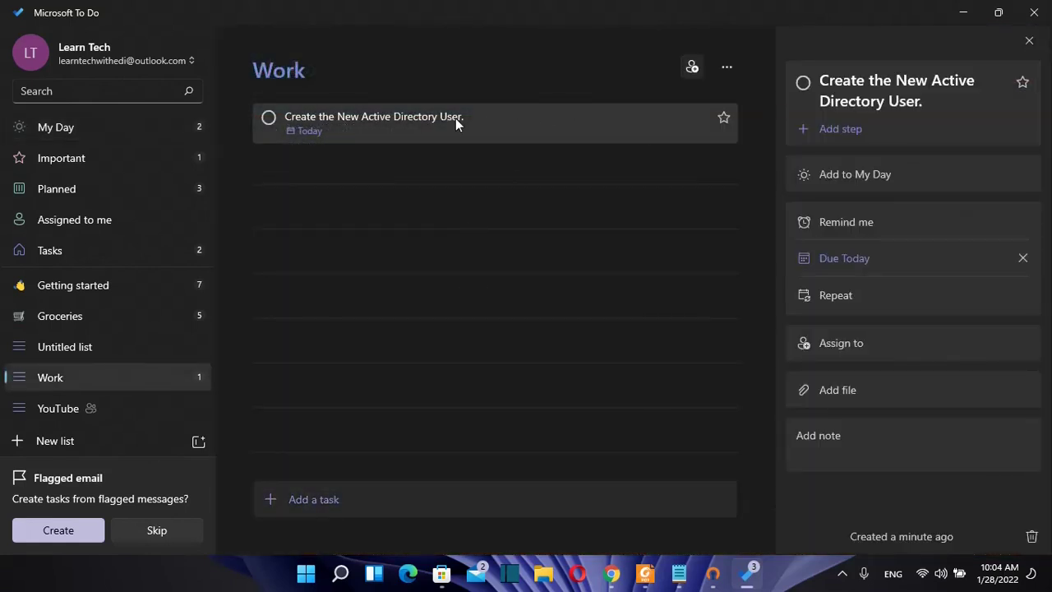
{"action": "left_click", "coordinate": [850, 185]}
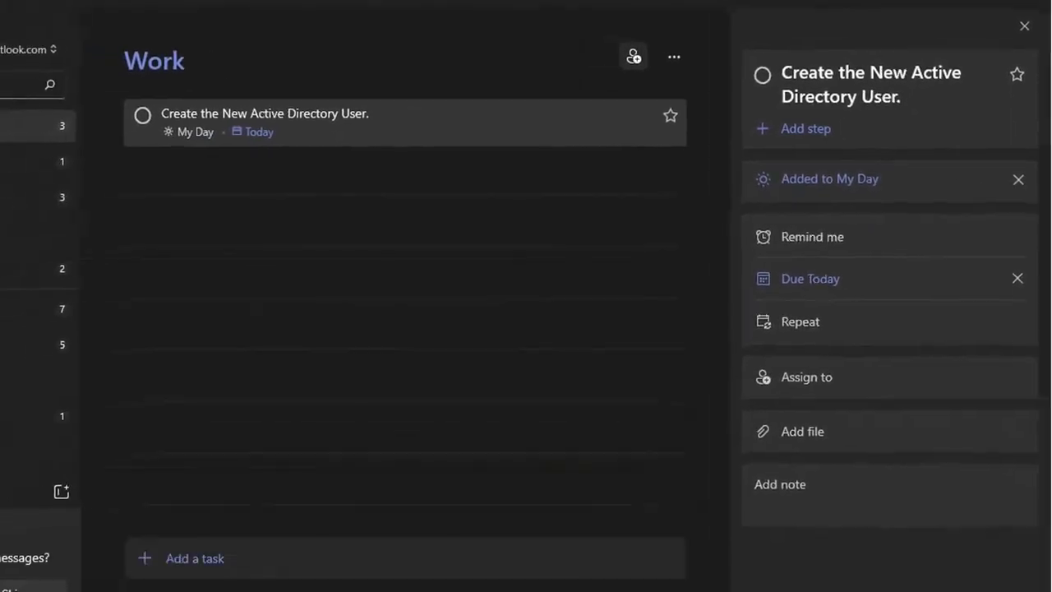
{"action": "left_click", "coordinate": [33, 125]}
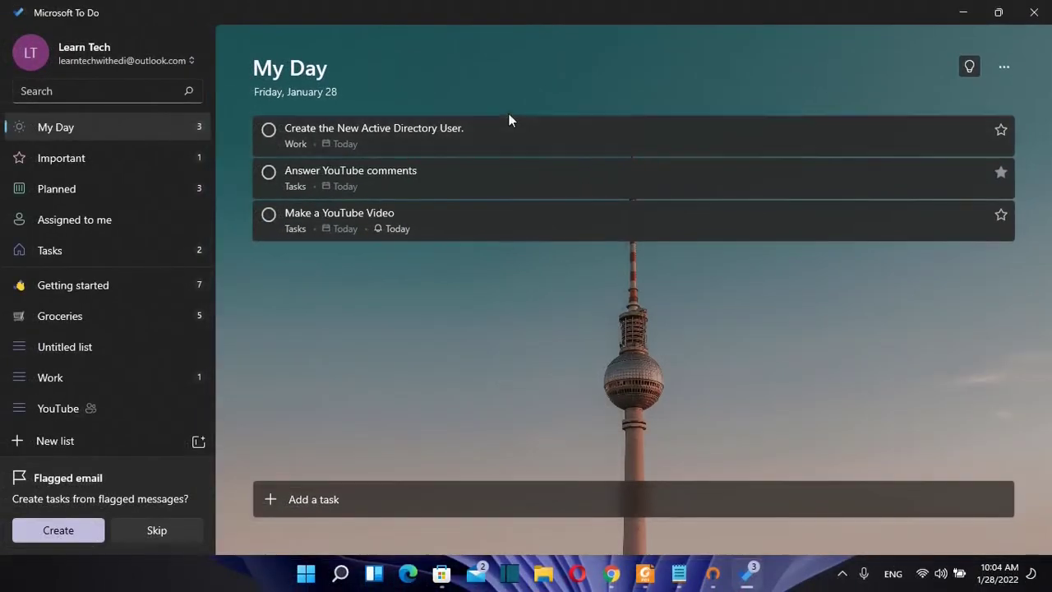
- Recheck the task in the Work list, then return to My Day, which lists three tasks due Today
{"action": "left_click", "coordinate": [351, 510]}
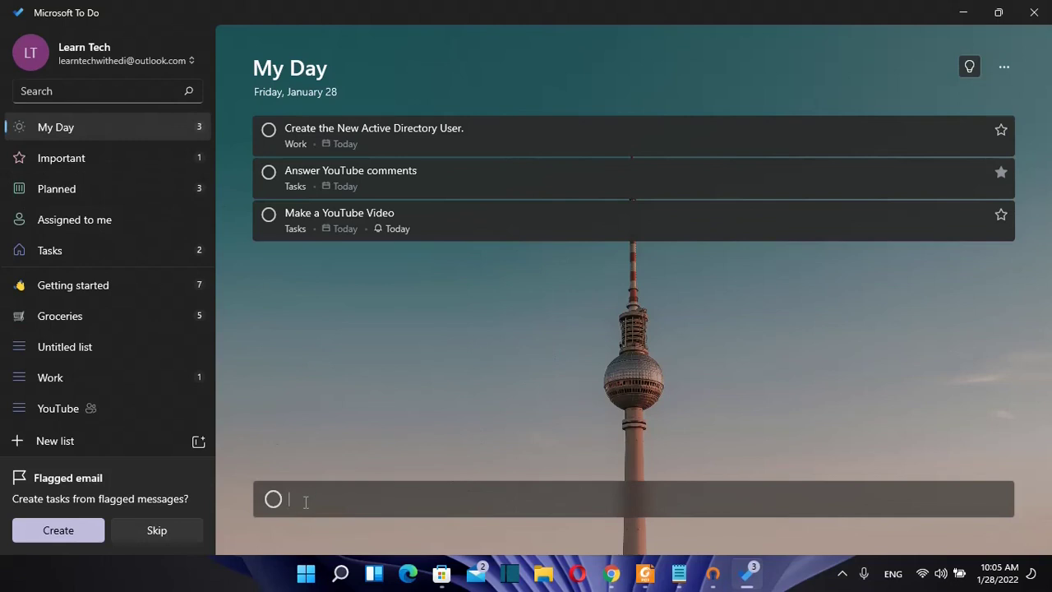
{"action": "left_click", "coordinate": [71, 381]}
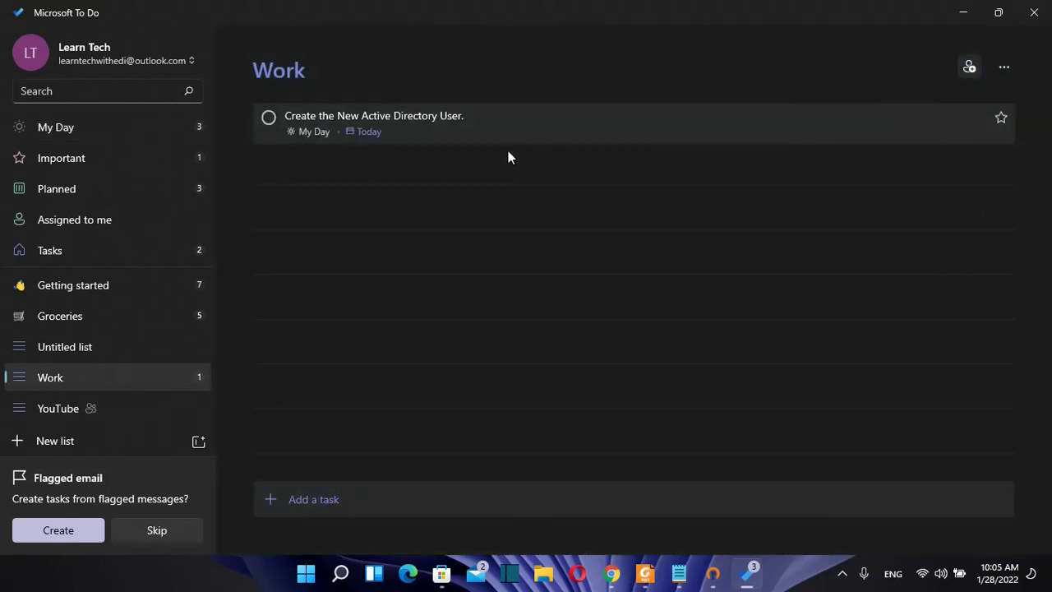
{"action": "left_click", "coordinate": [591, 141]}
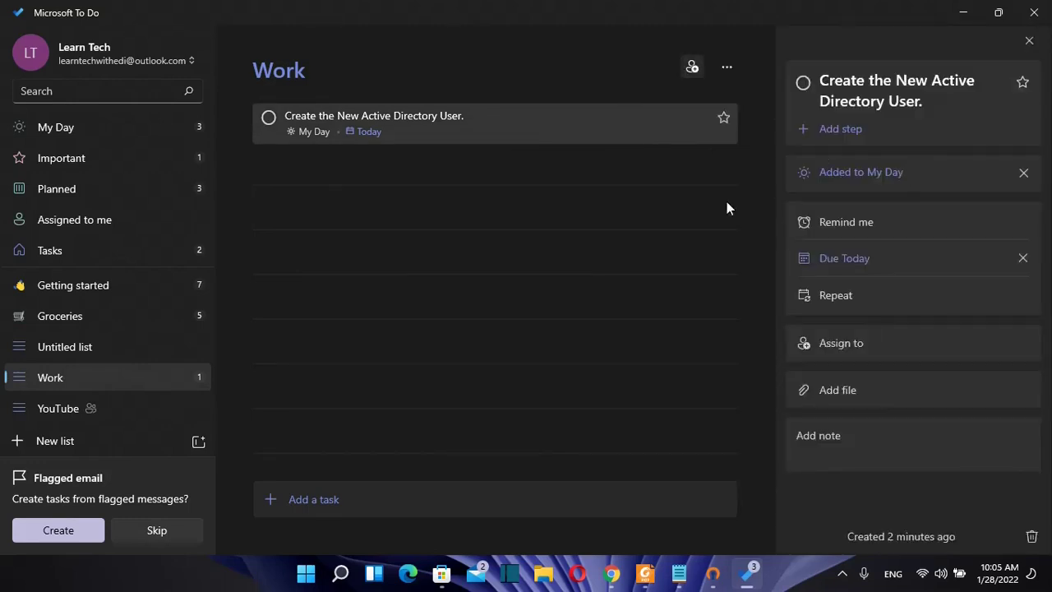
{"action": "left_click", "coordinate": [108, 132]}
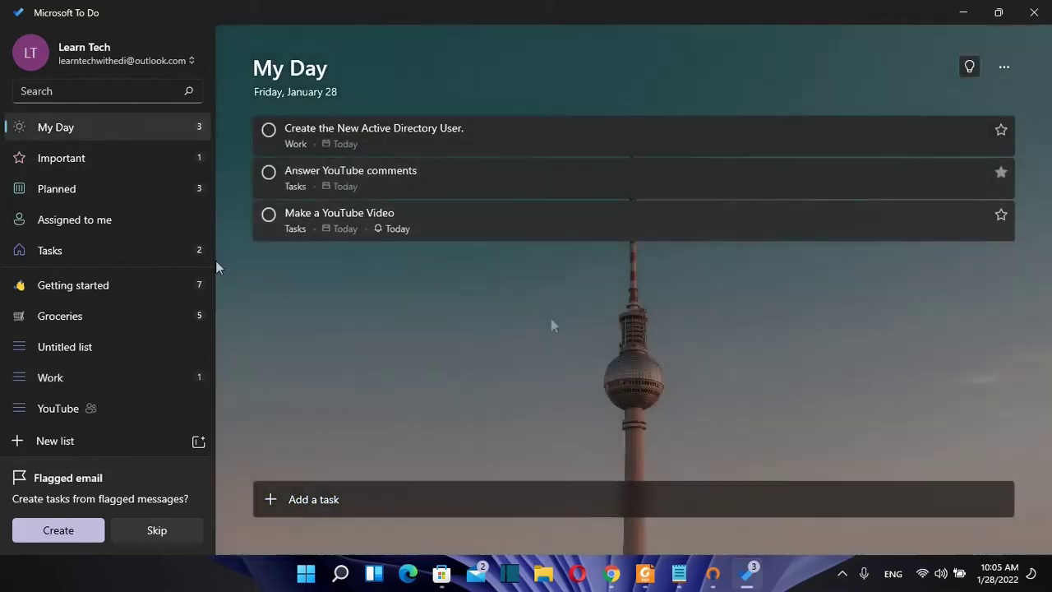